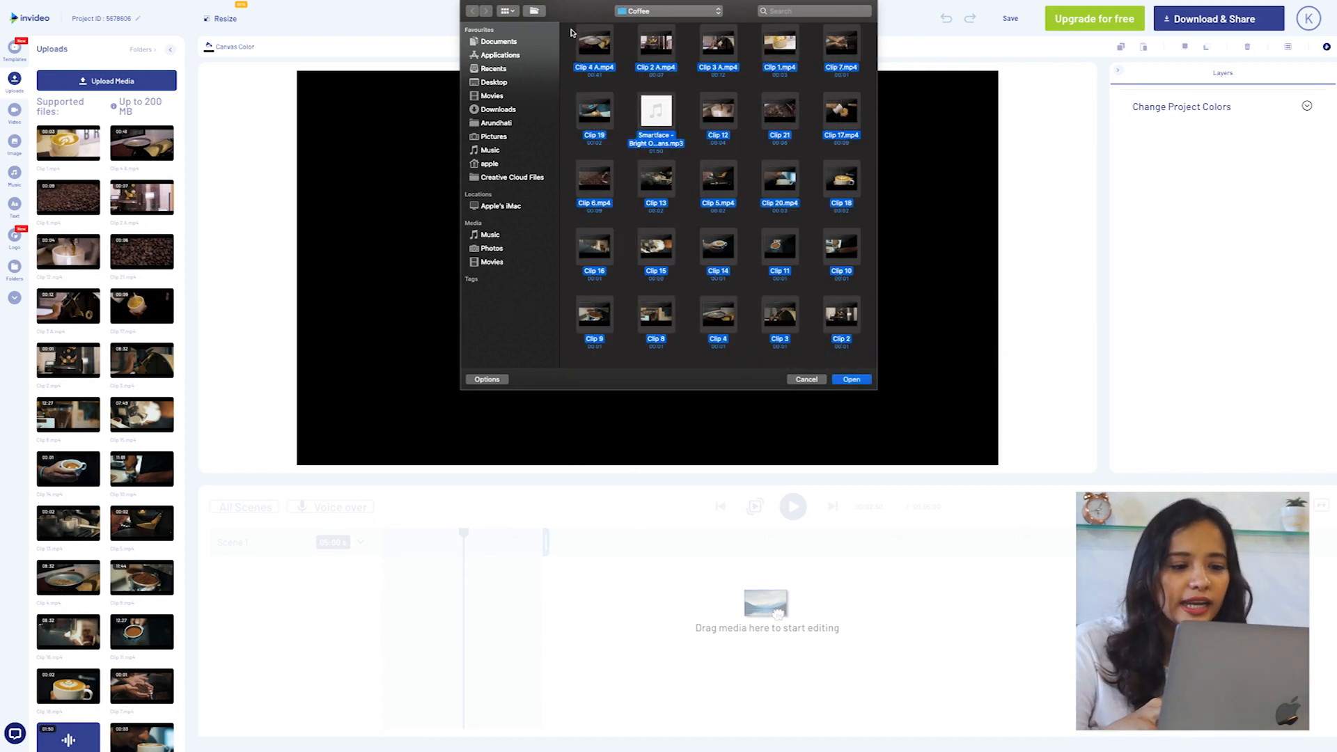
Add the full latte art clip to scene 1 and the full coffee roaster clip to scene 2.
click(68, 143)
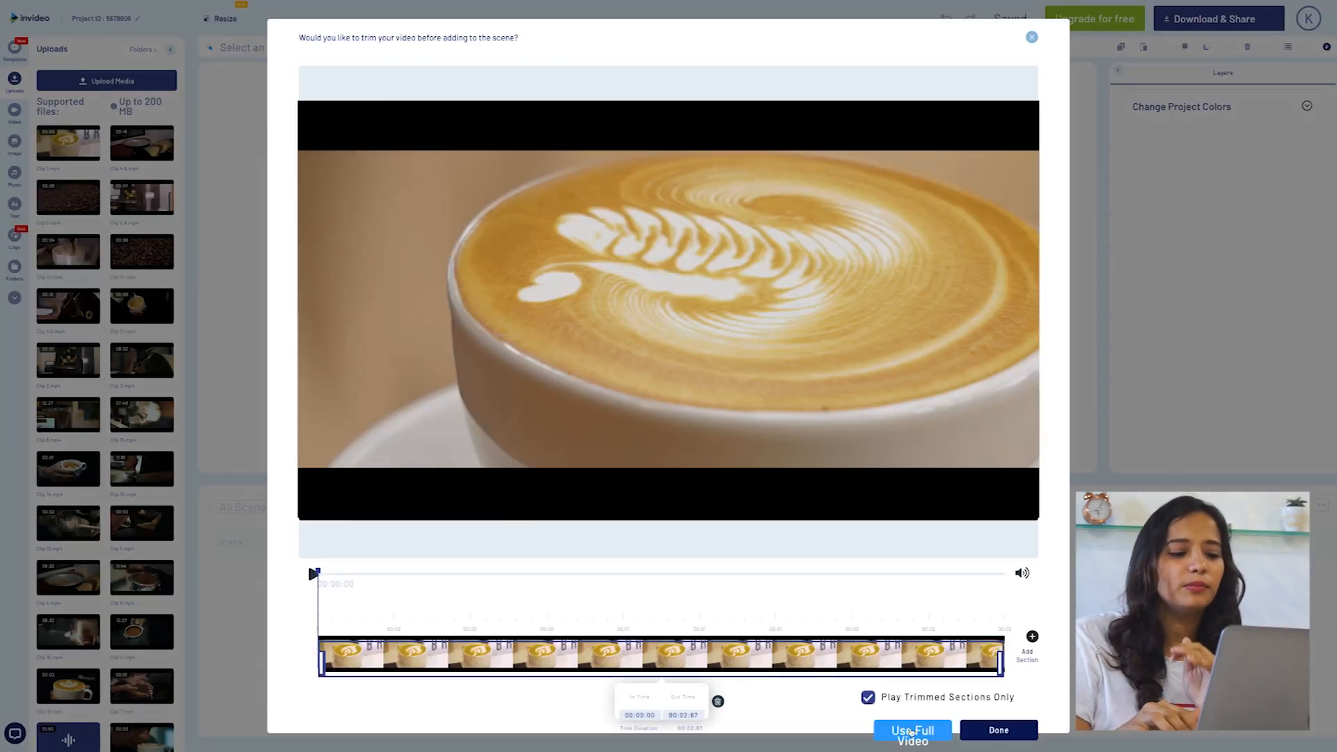
click(911, 731)
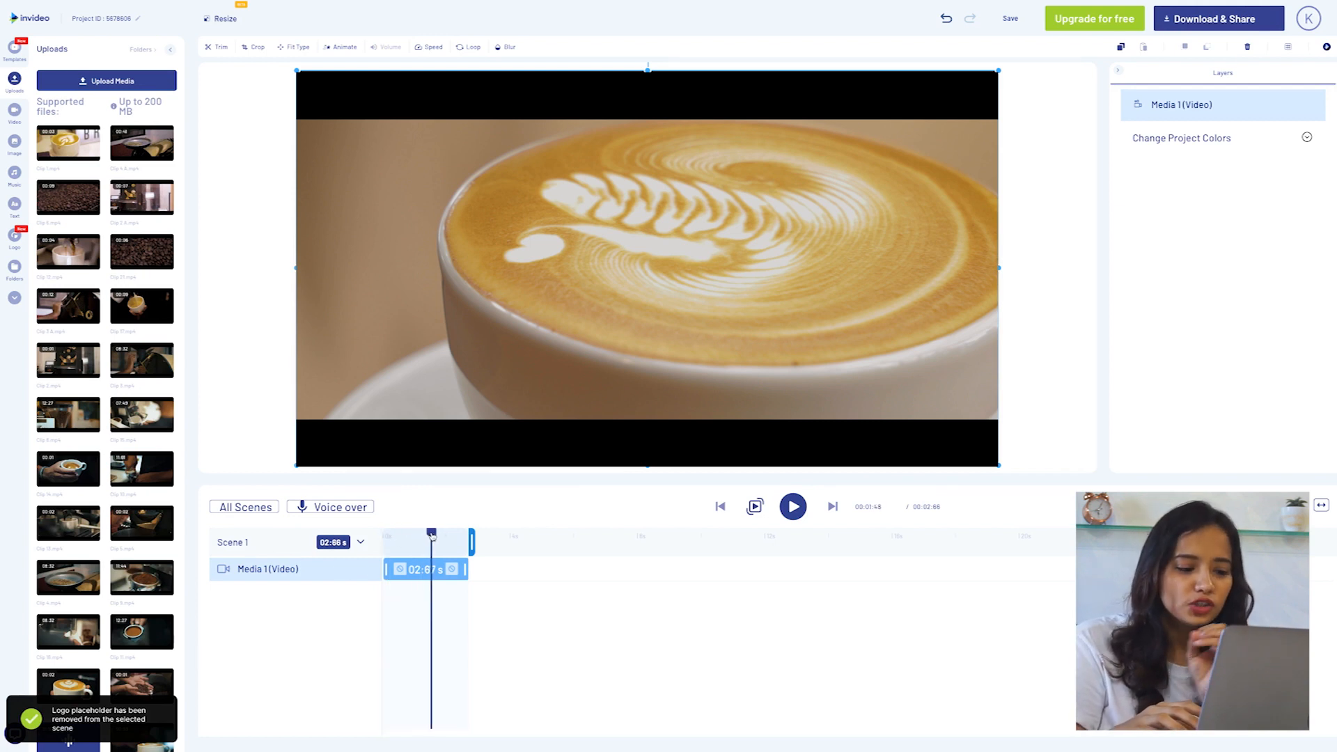
mouse_move(440, 533)
mouse_down()
mouse_move(374, 544)
mouse_move(439, 539)
mouse_up()
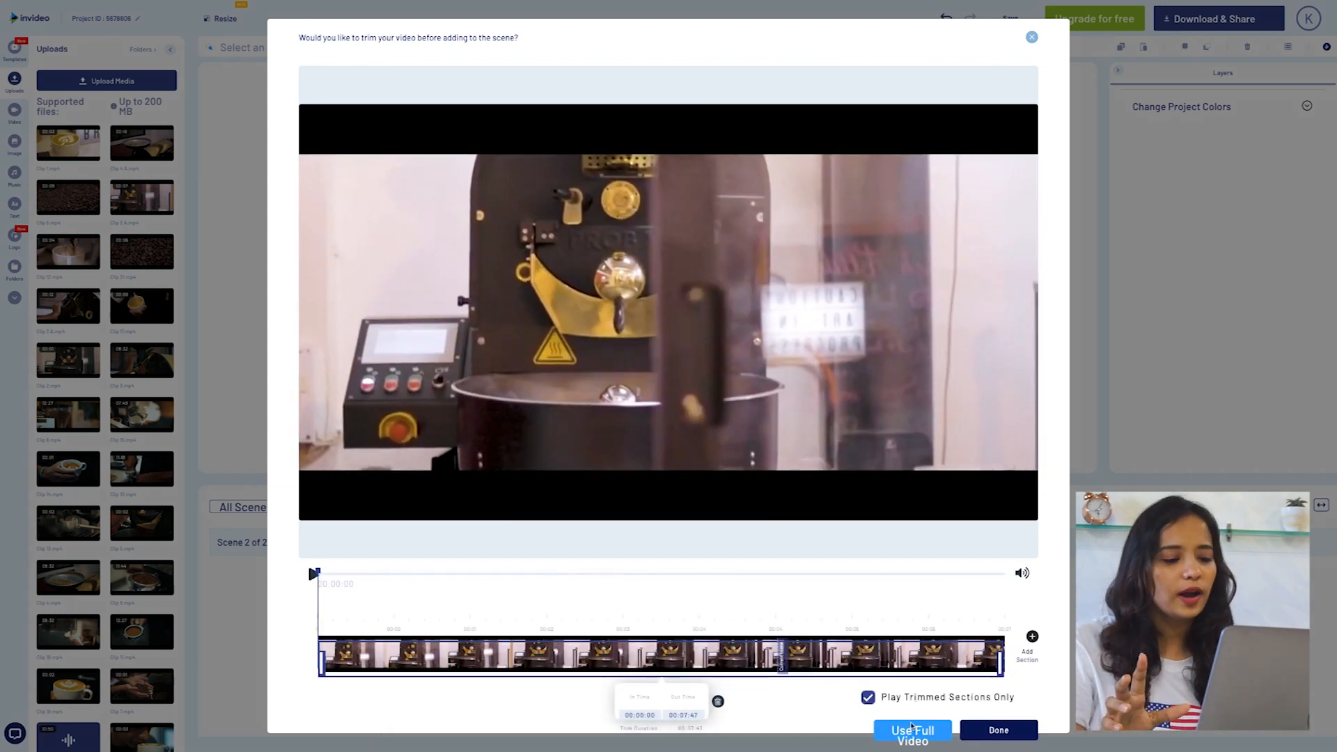
click(910, 727)
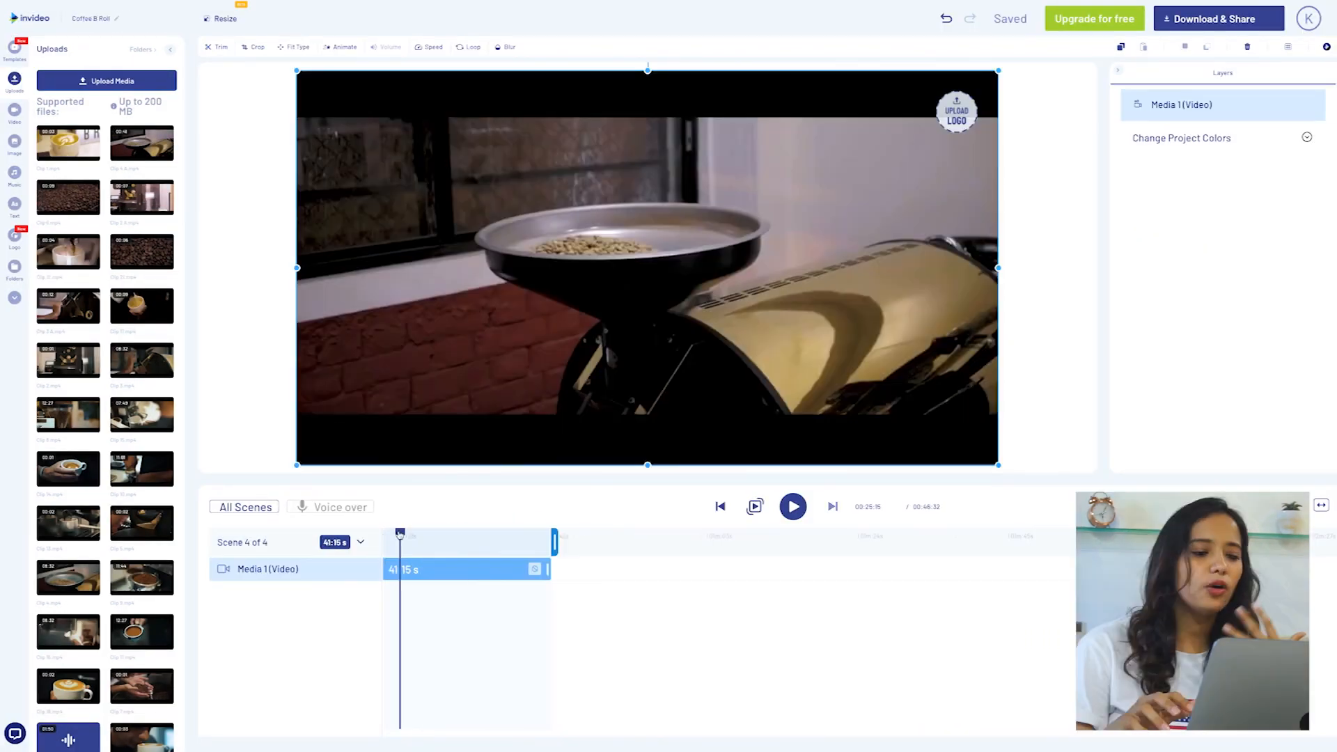
Cut the start off scene 4's hopper clip, move the remaining 06:00 s to the scene's beginning and play it.
drag(400, 533, 518, 526)
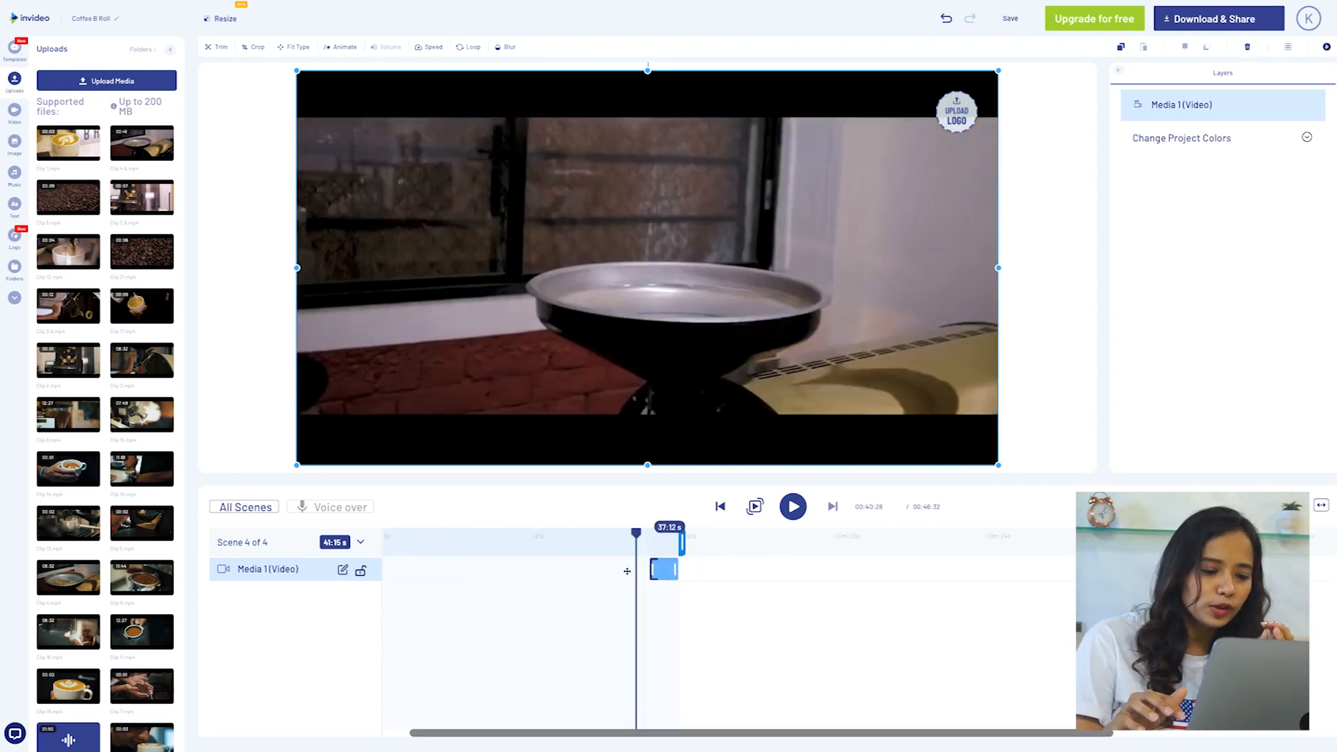
drag(626, 570, 389, 569)
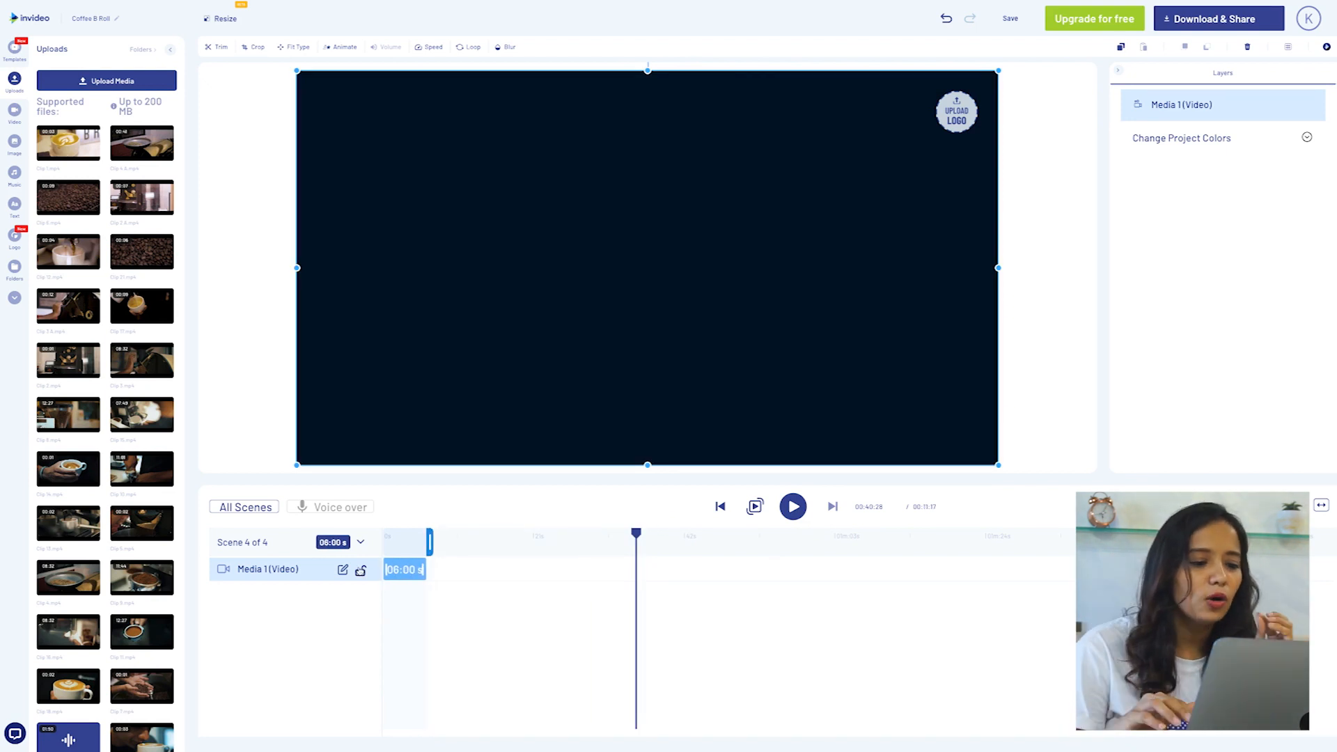
click(792, 506)
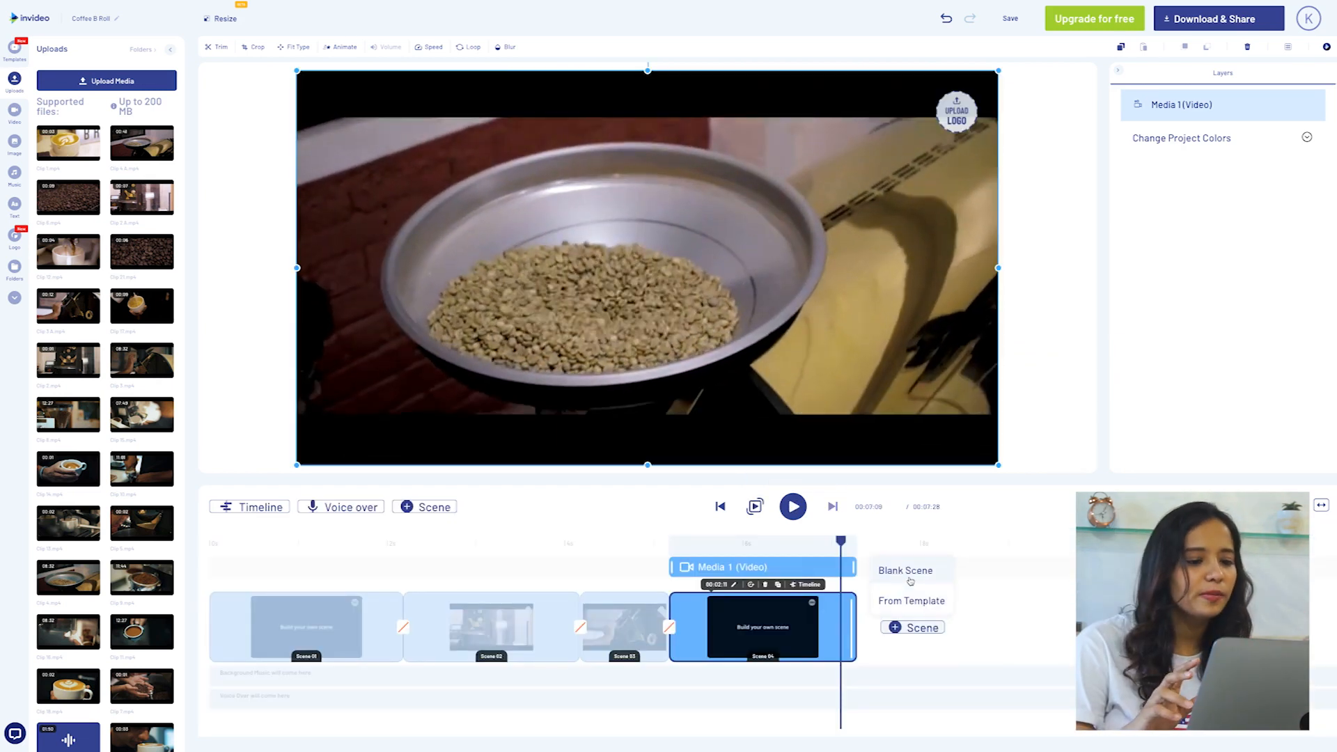
Add a blank scene after scene 4 and insert the clip of roasted beans pouring from the roaster.
click(909, 579)
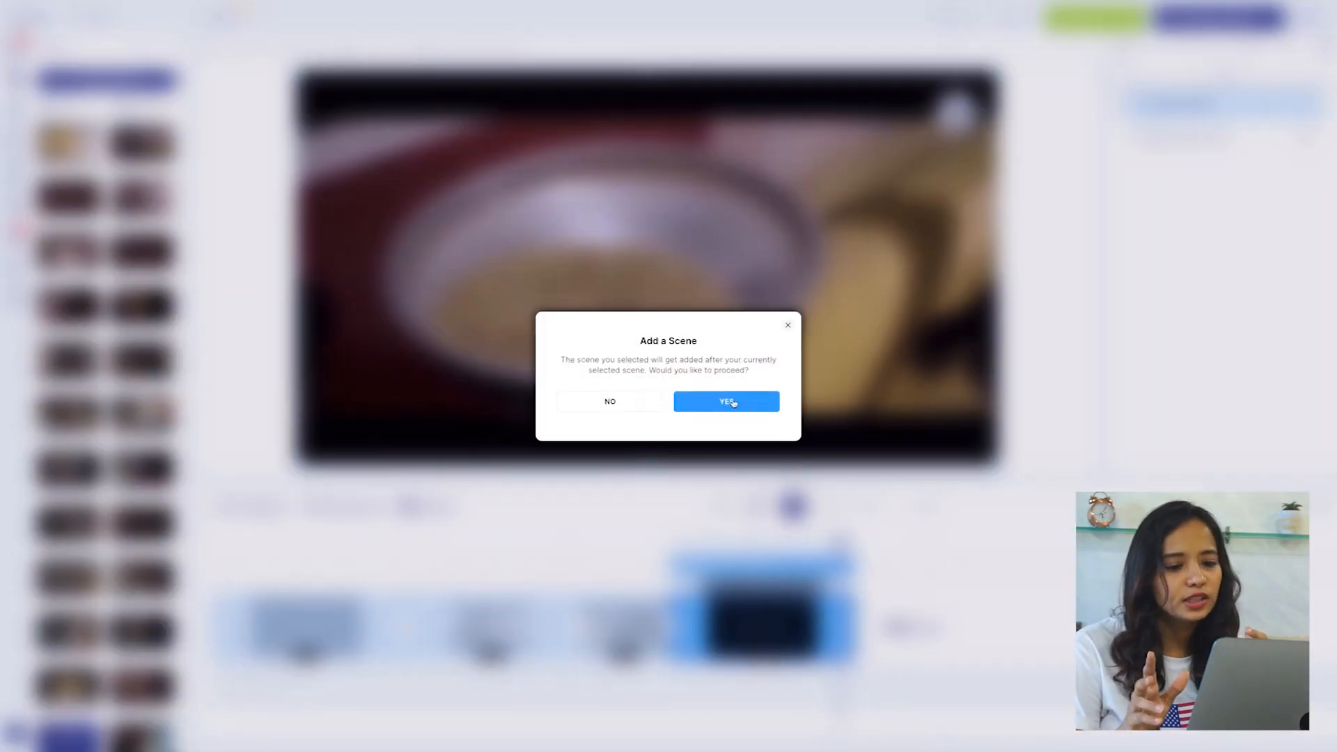
click(727, 402)
click(996, 728)
Play and scrub through the pouring beans clip in scene 5 to check its motion.
drag(408, 531, 469, 536)
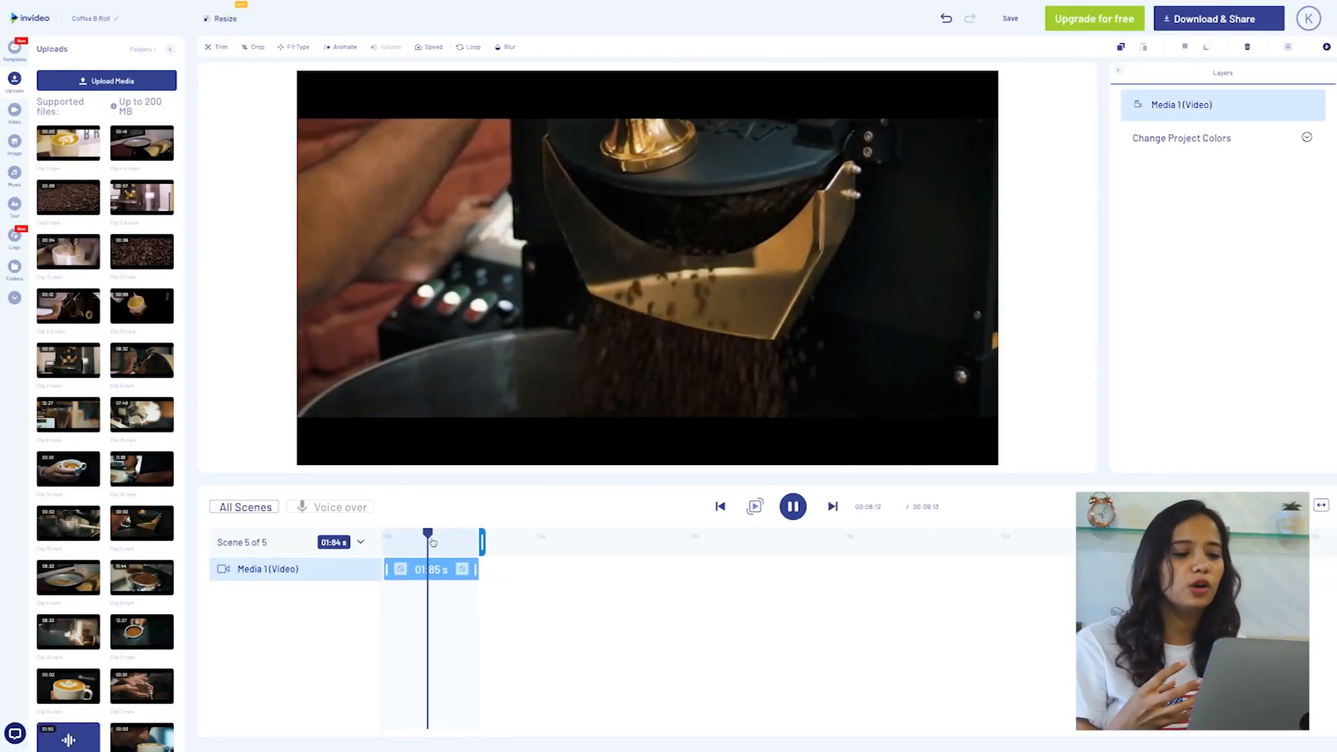
click(432, 541)
key(space)
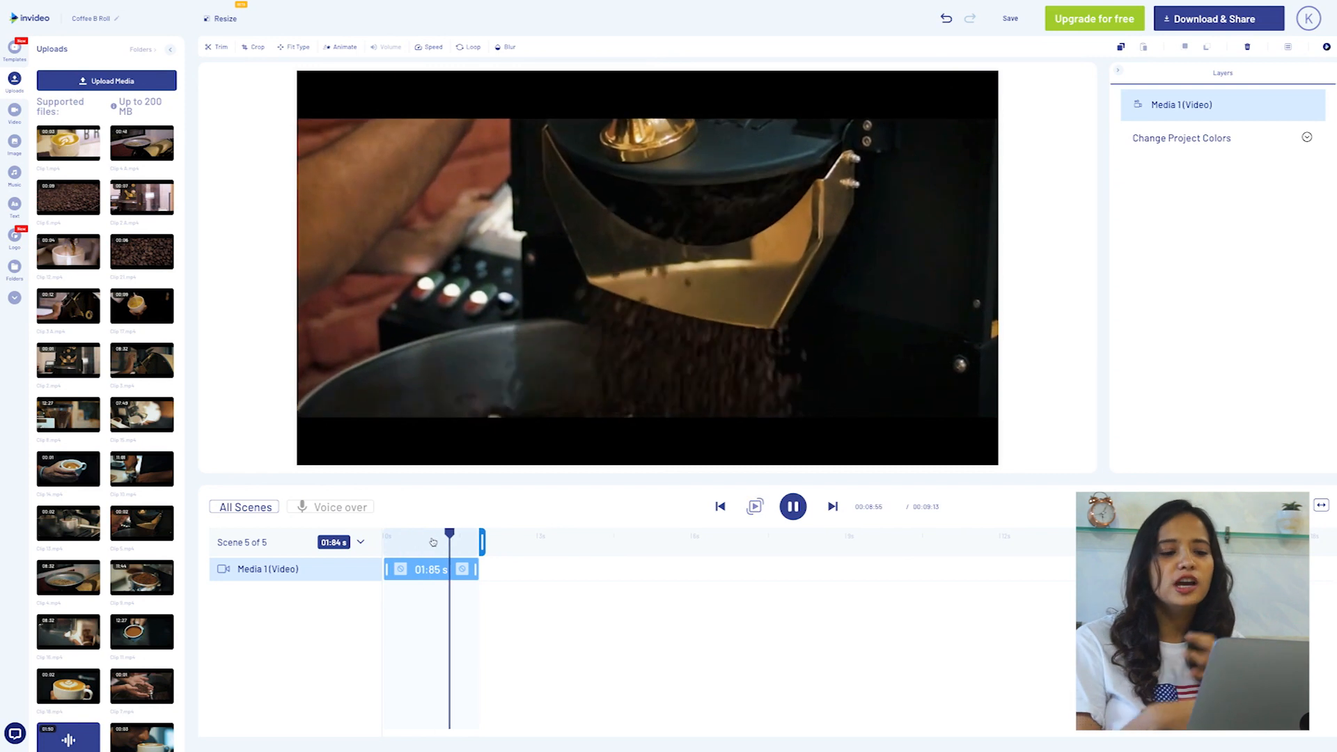
drag(440, 542, 487, 535)
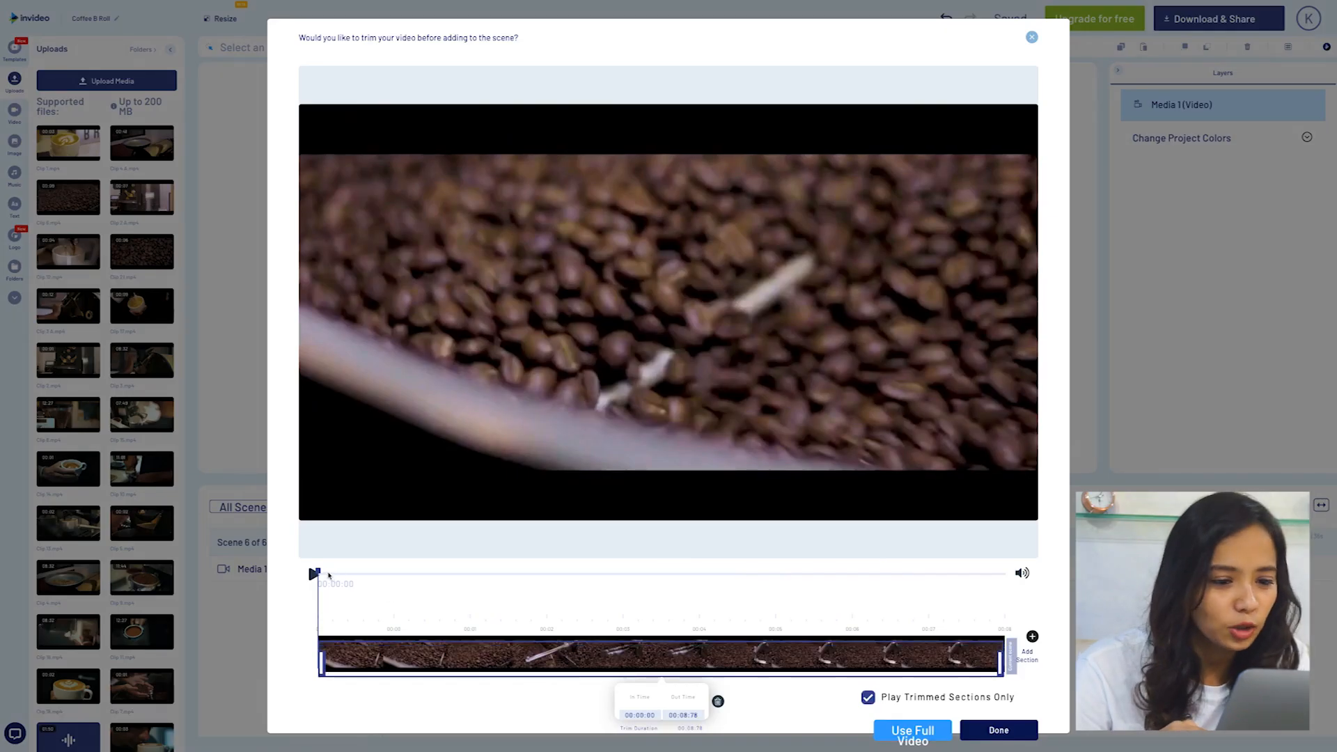
Trim the stirring coffee beans clip for scene 6 to a 02:72 s section starting at 00:03:60.
drag(329, 568, 357, 567)
drag(167, 412, 633, 410)
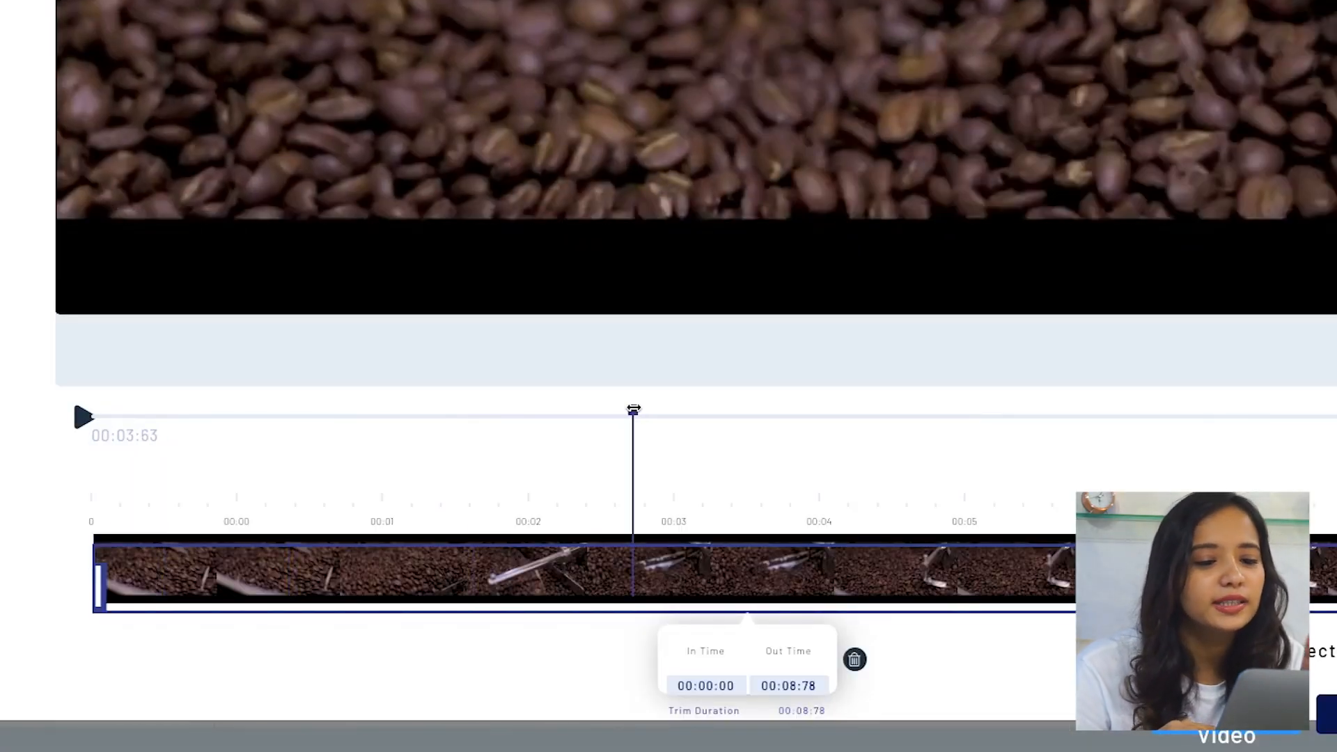
drag(101, 570, 628, 558)
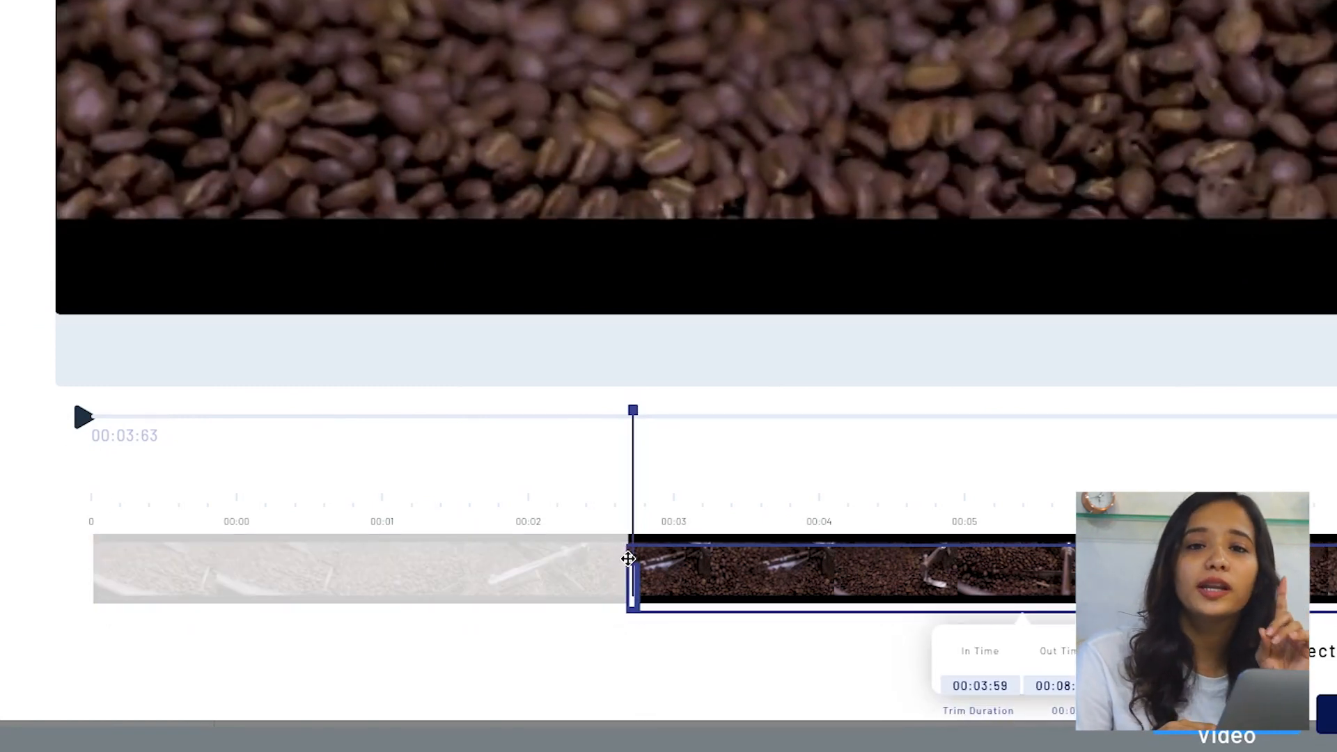
key(space)
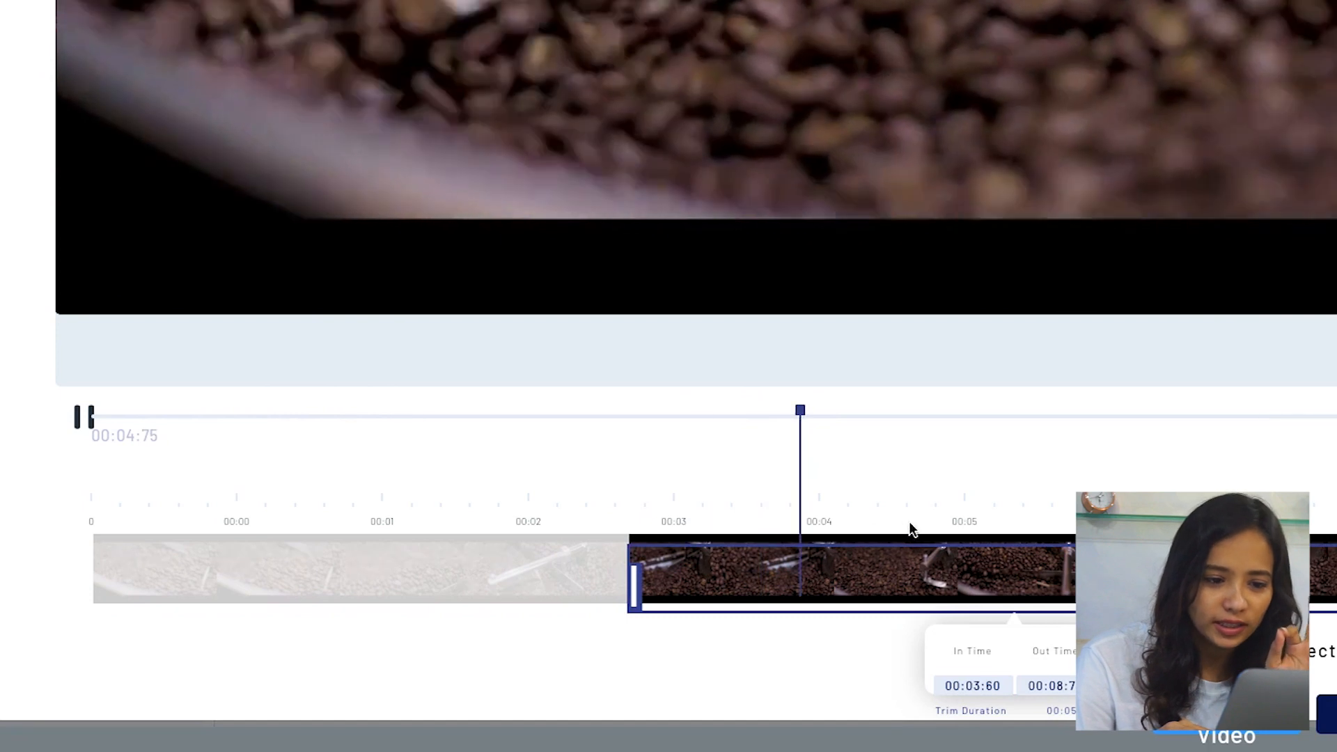
key(space)
drag(1150, 591, 809, 595)
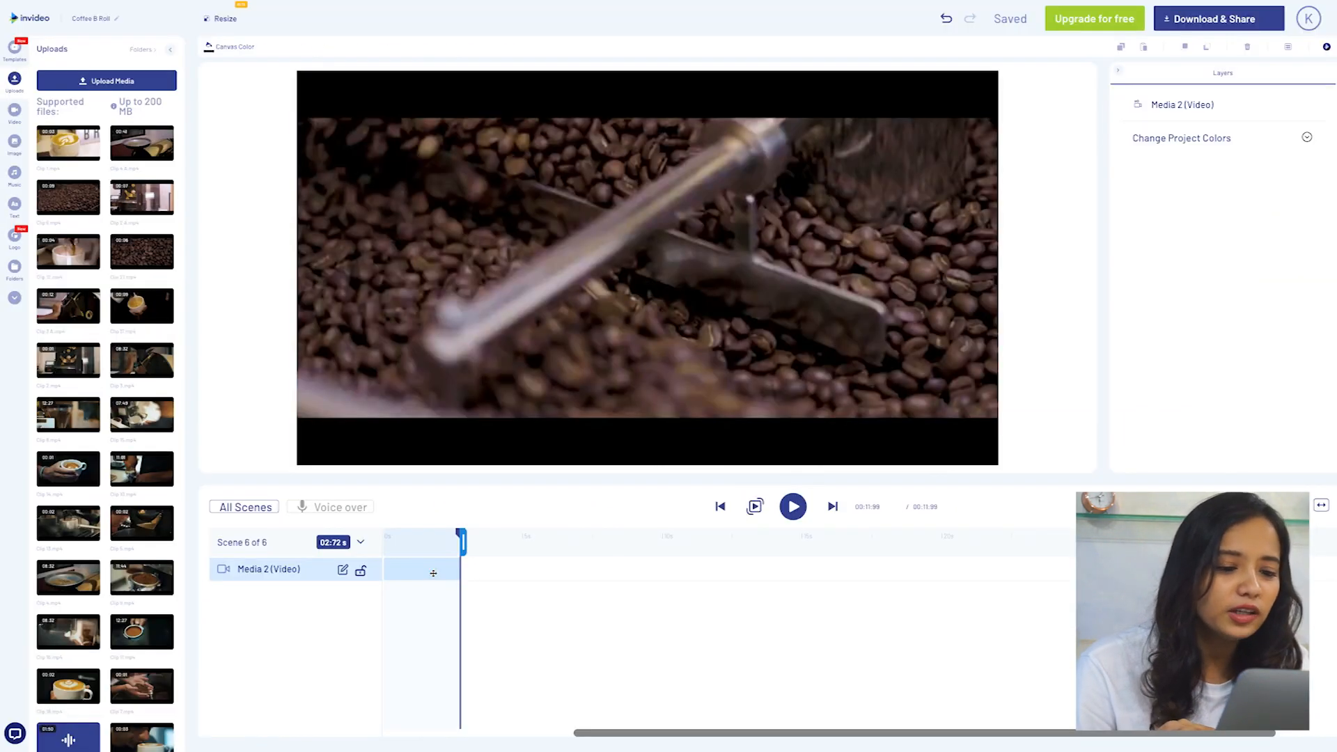
Add the same bean clip's section from 00:06:32 to 00:08:78 to scene 6, placed directly after the first section.
click(451, 131)
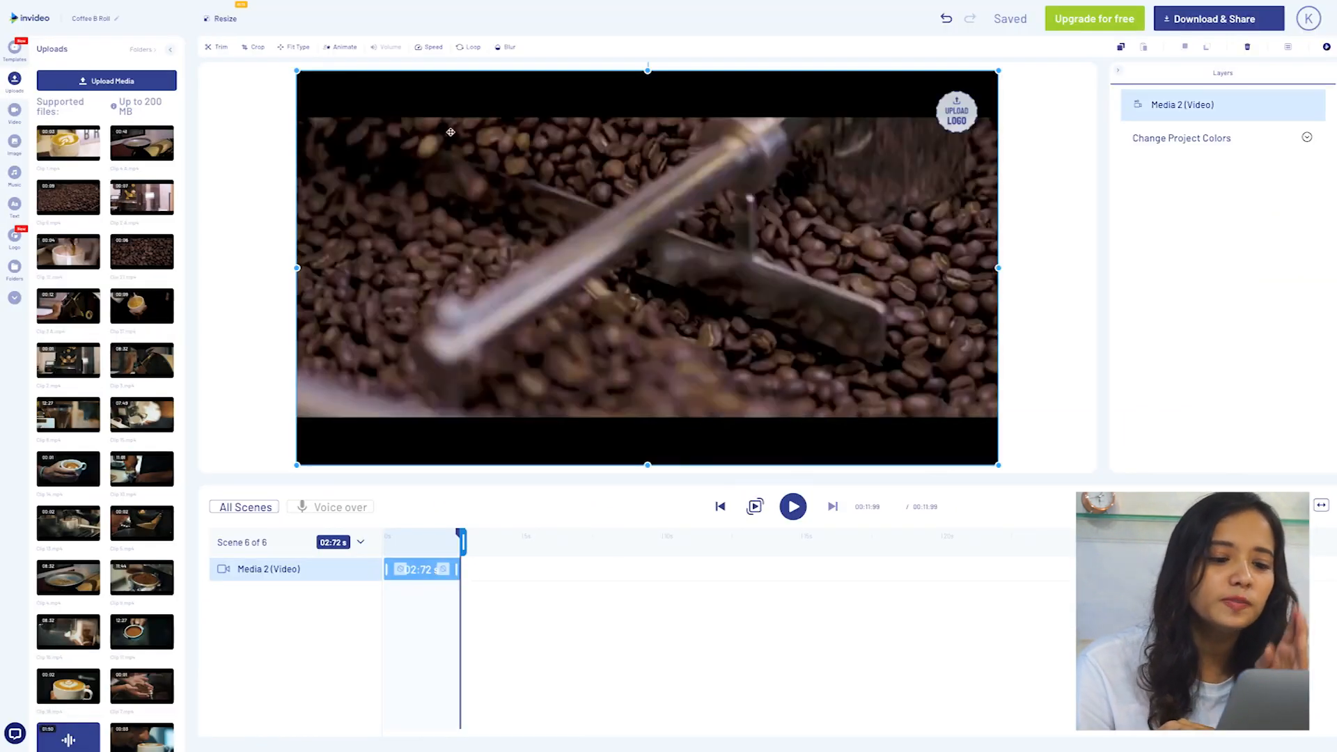
click(445, 71)
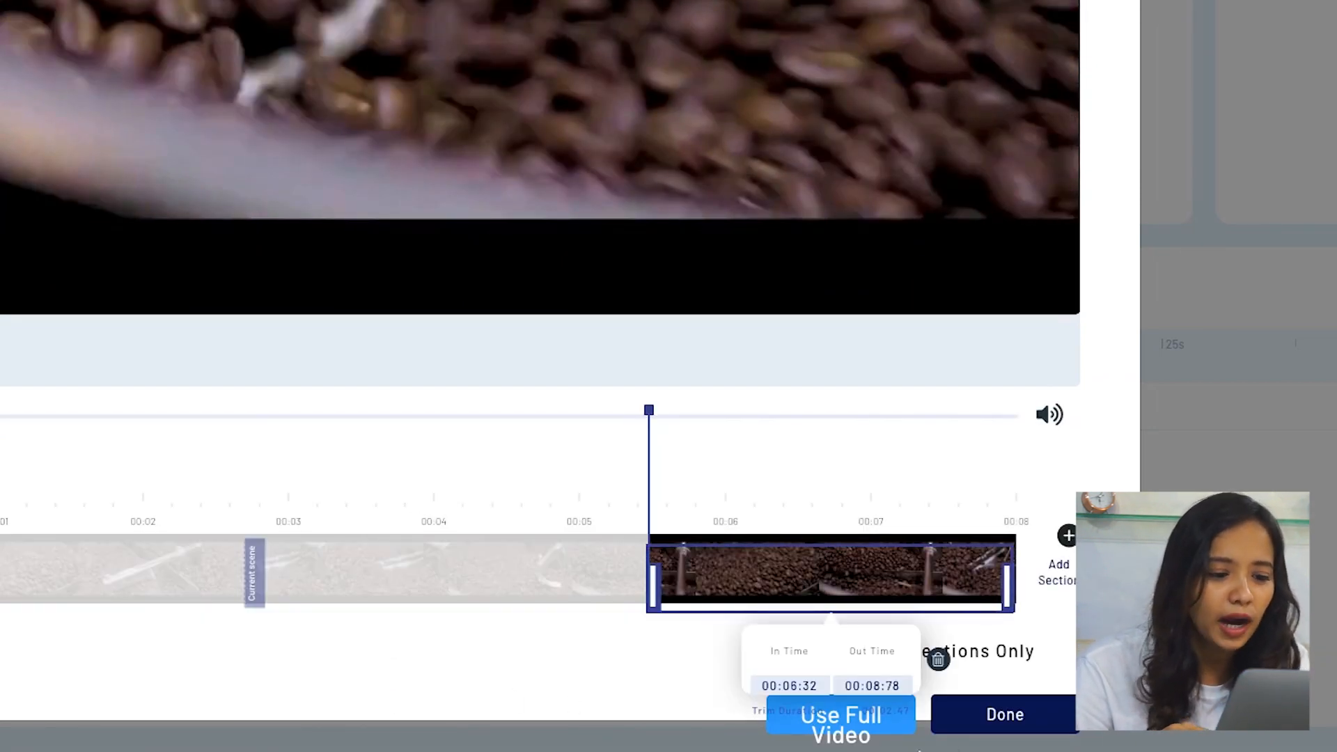
click(948, 720)
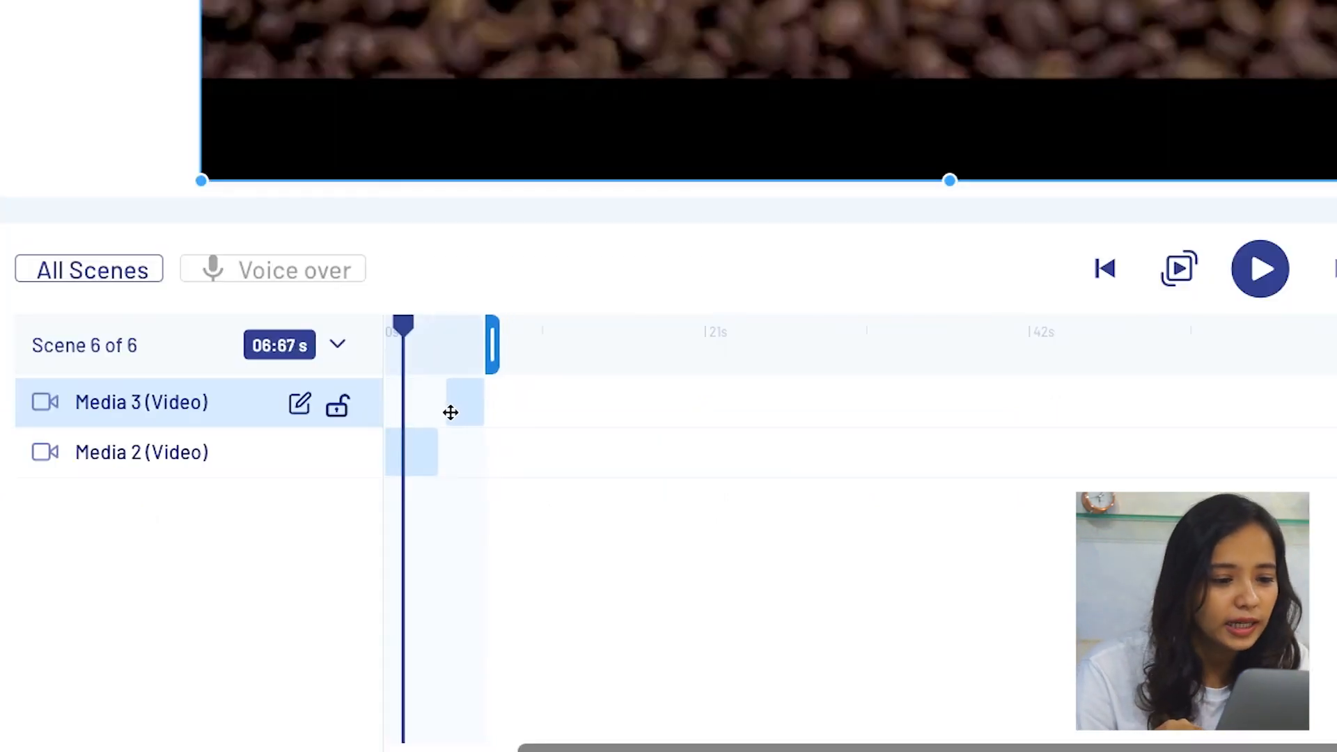
drag(447, 414, 441, 413)
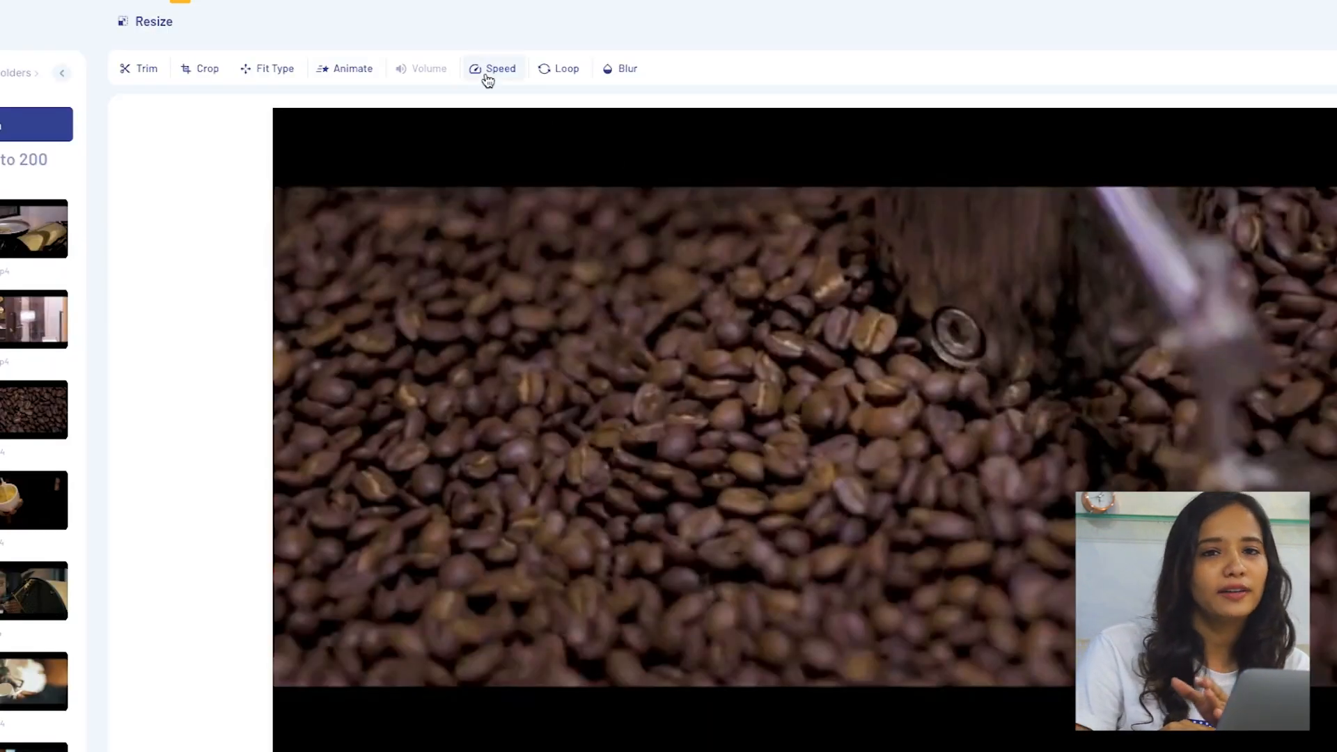
Set the second bean section's speed to 2.5x and shorten its end slightly.
click(488, 72)
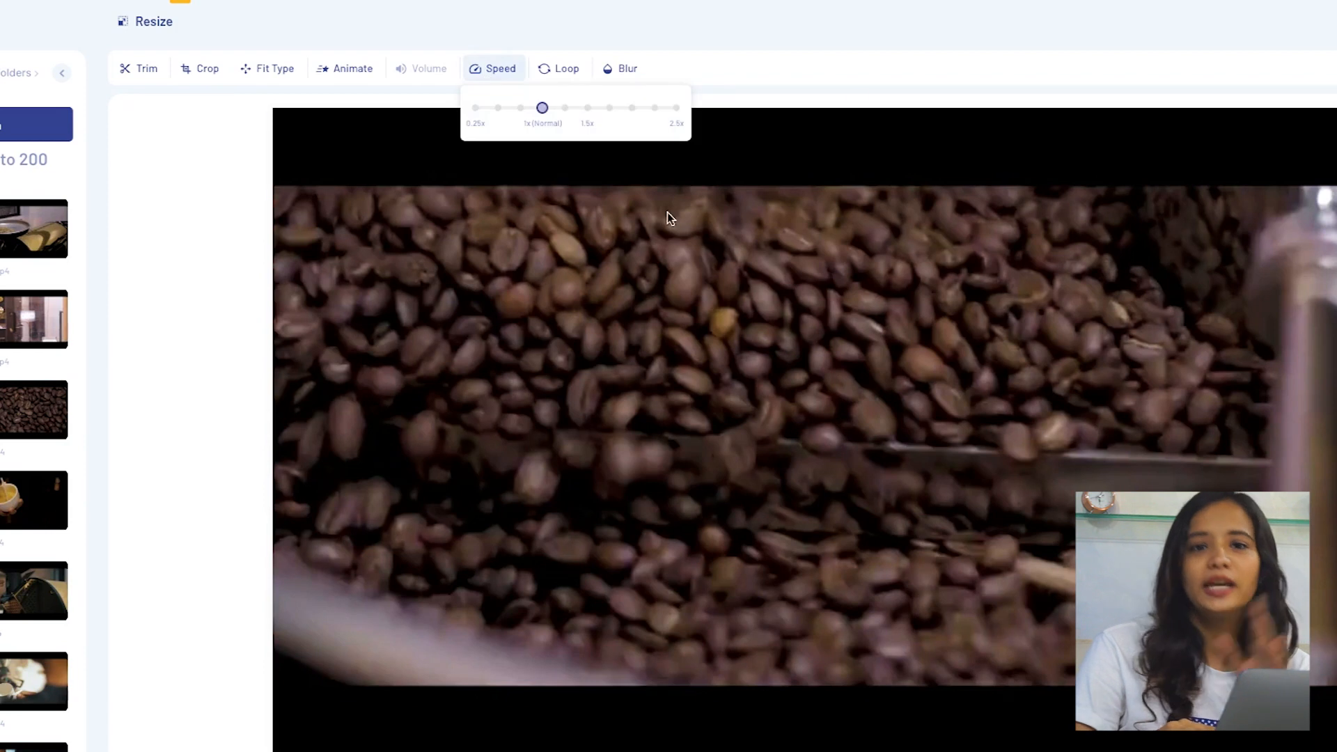
click(675, 108)
click(686, 408)
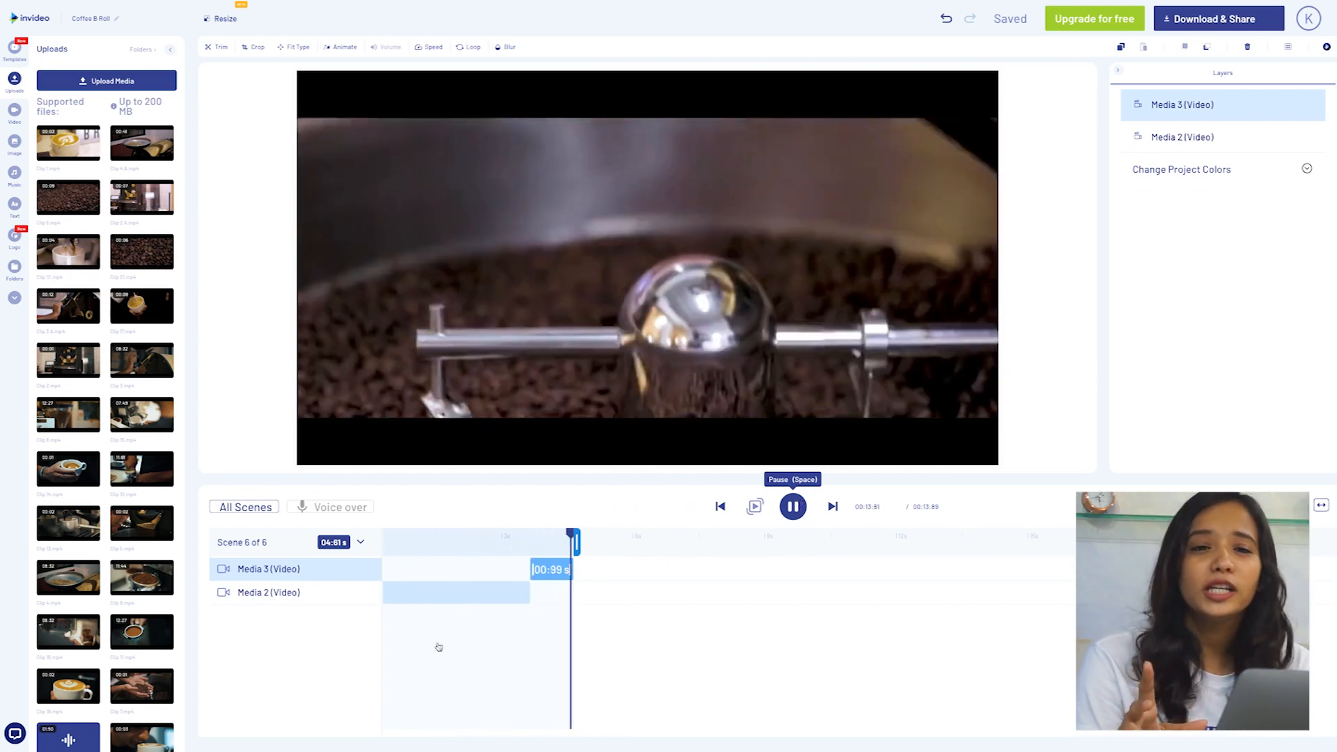
drag(570, 566, 562, 566)
click(541, 539)
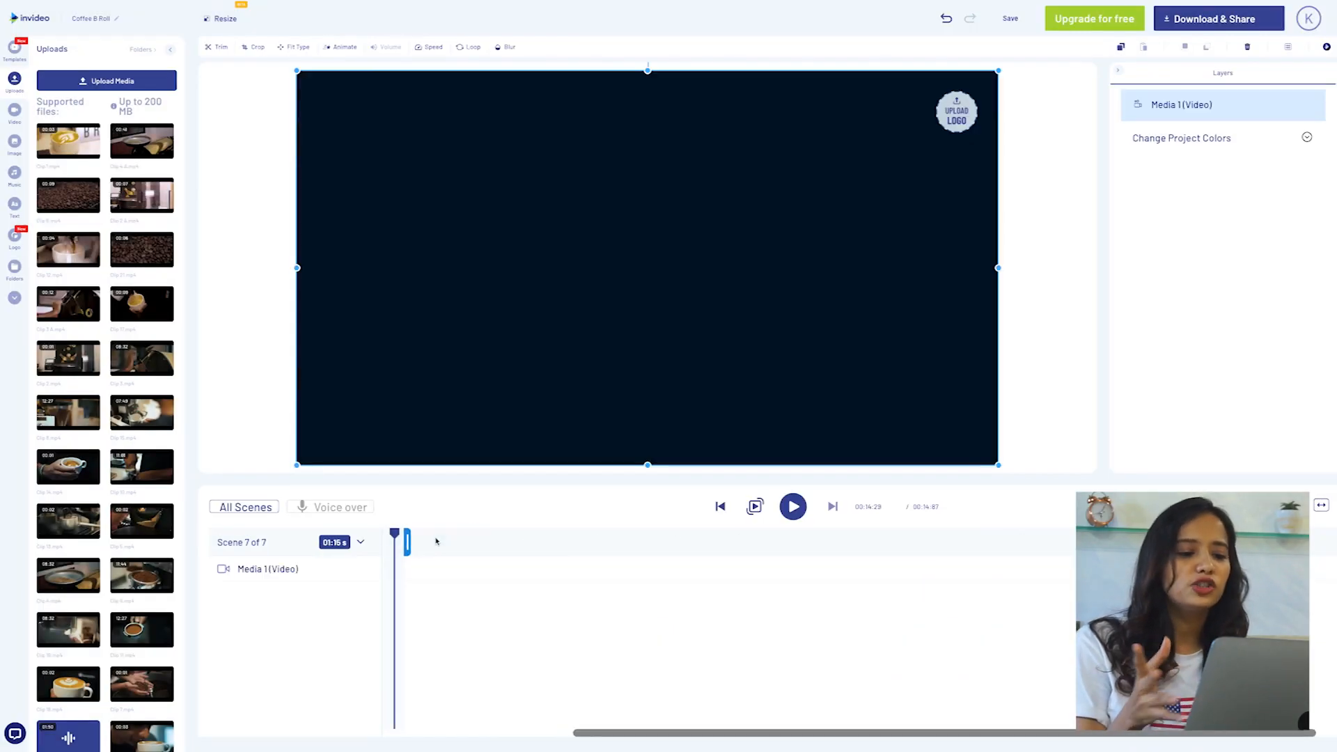
Scrub through scene 7's clip of hands holding coffee beans at a closer timeline scale.
mouse_move(394, 535)
mouse_down()
mouse_move(380, 537)
mouse_move(392, 537)
mouse_up()
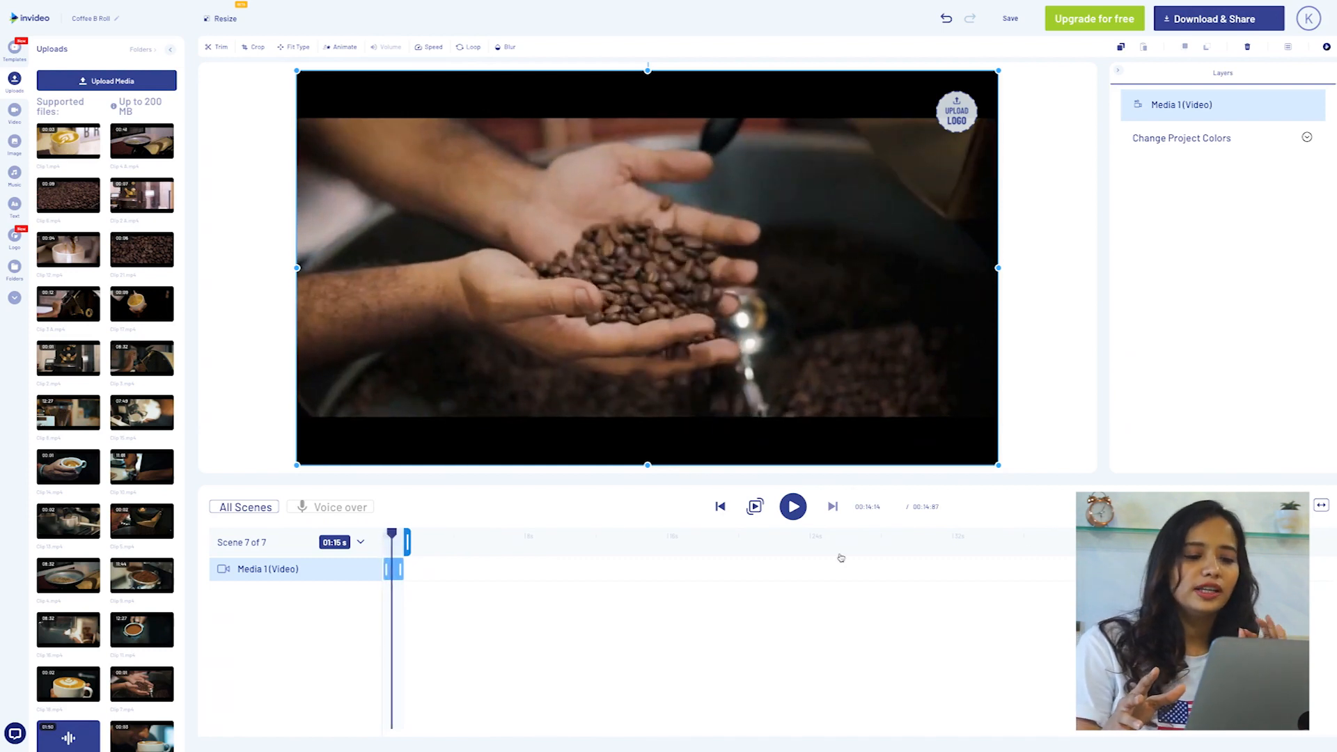
drag(1255, 506, 1288, 506)
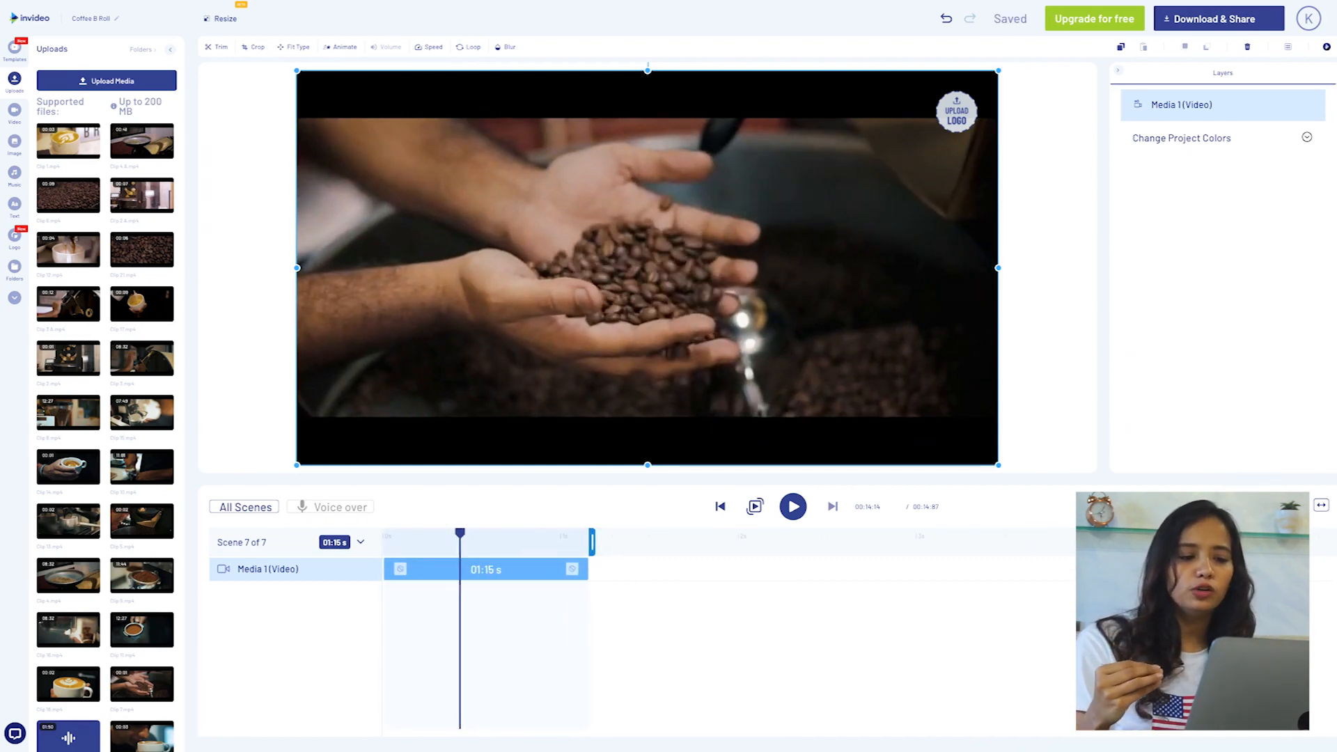
drag(509, 538, 566, 533)
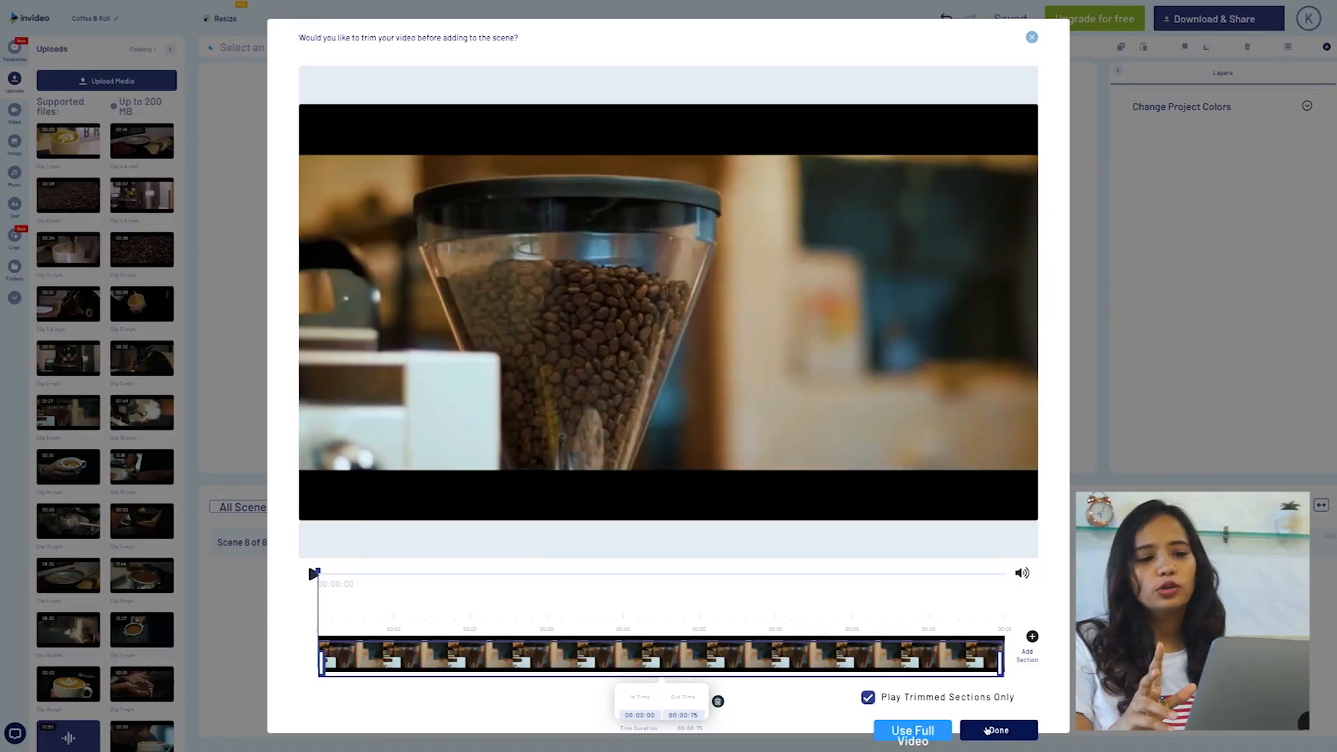
Add the bean grinder, ground coffee and coffee tamping clips to scenes 8, 9 and 10.
click(986, 730)
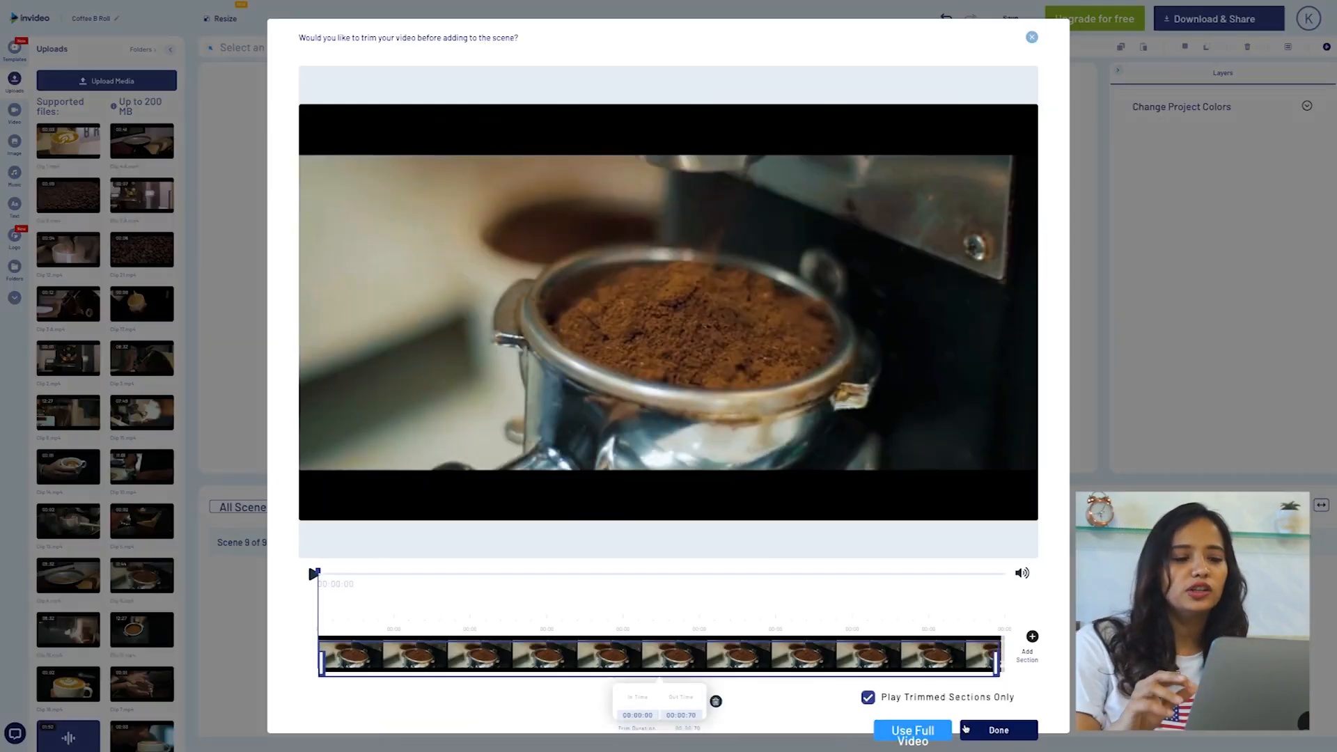
click(974, 730)
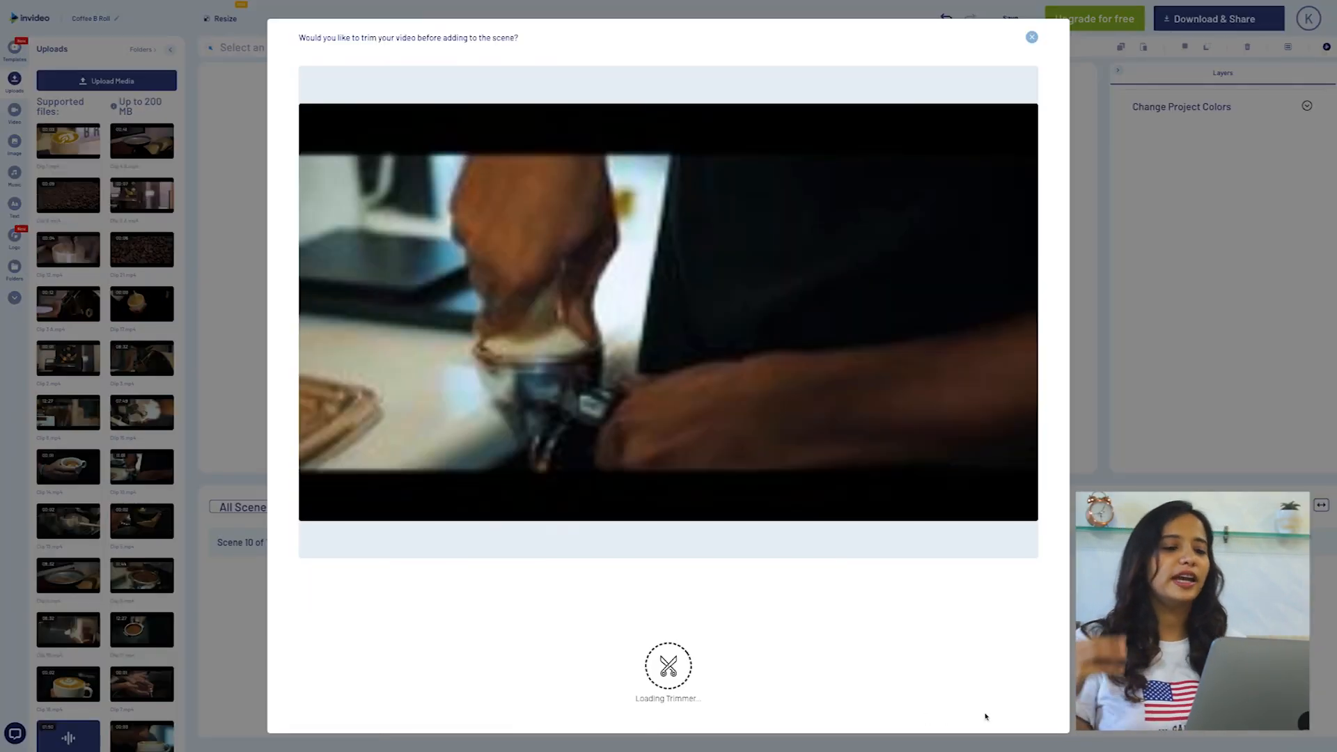
click(936, 730)
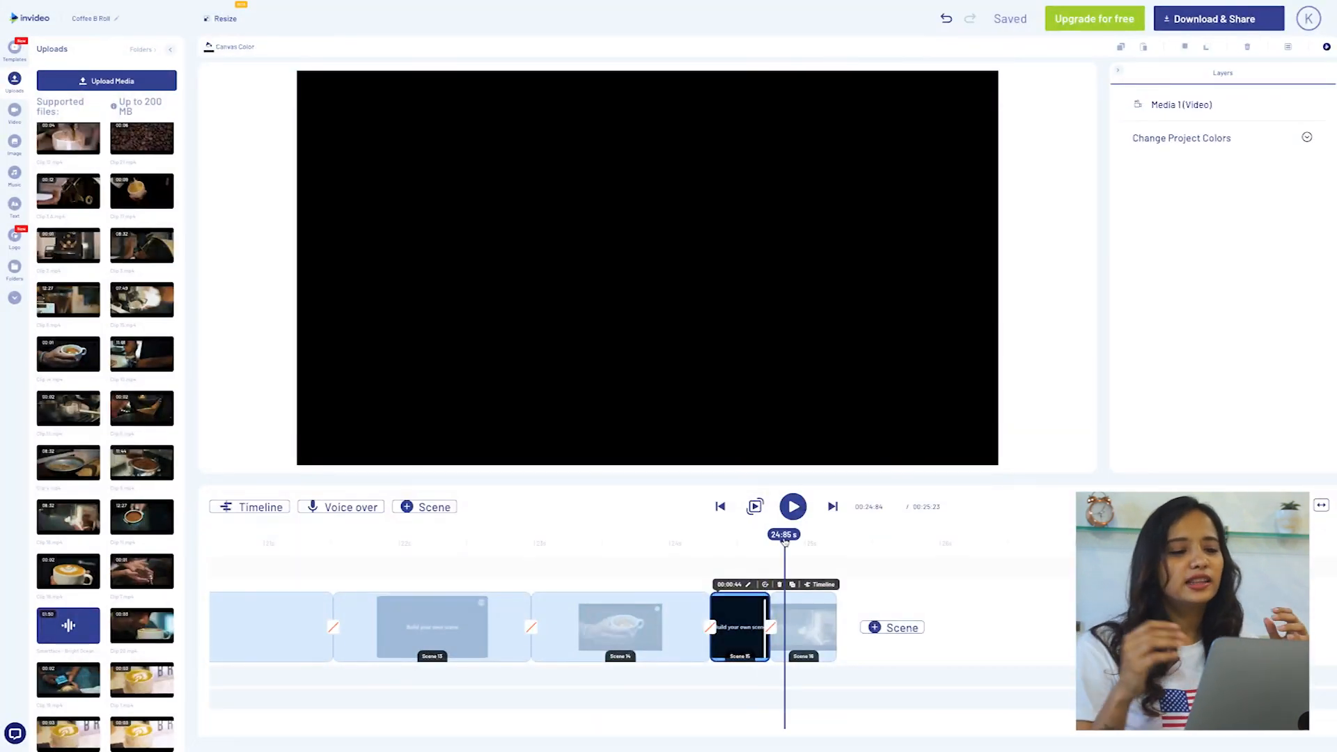
Play the edit from the start of scene 15, at about 24.5 s.
click(729, 542)
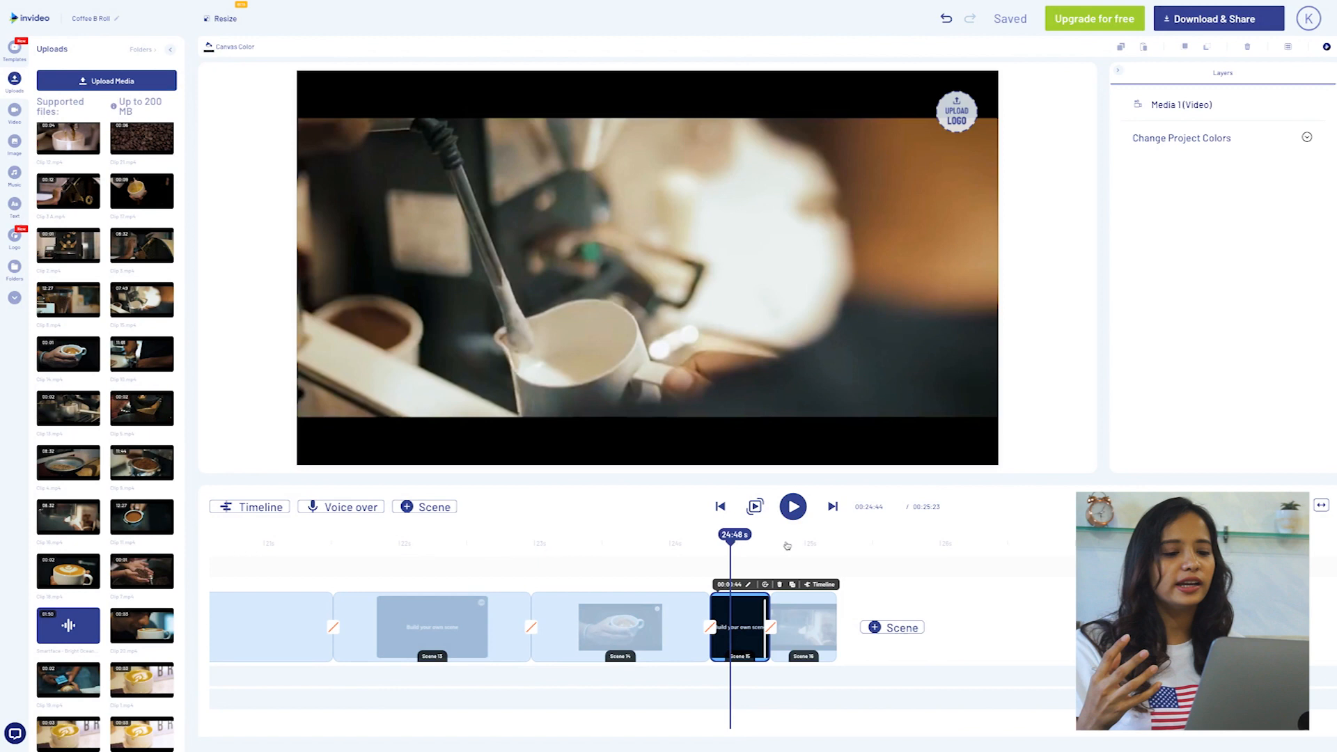
click(791, 508)
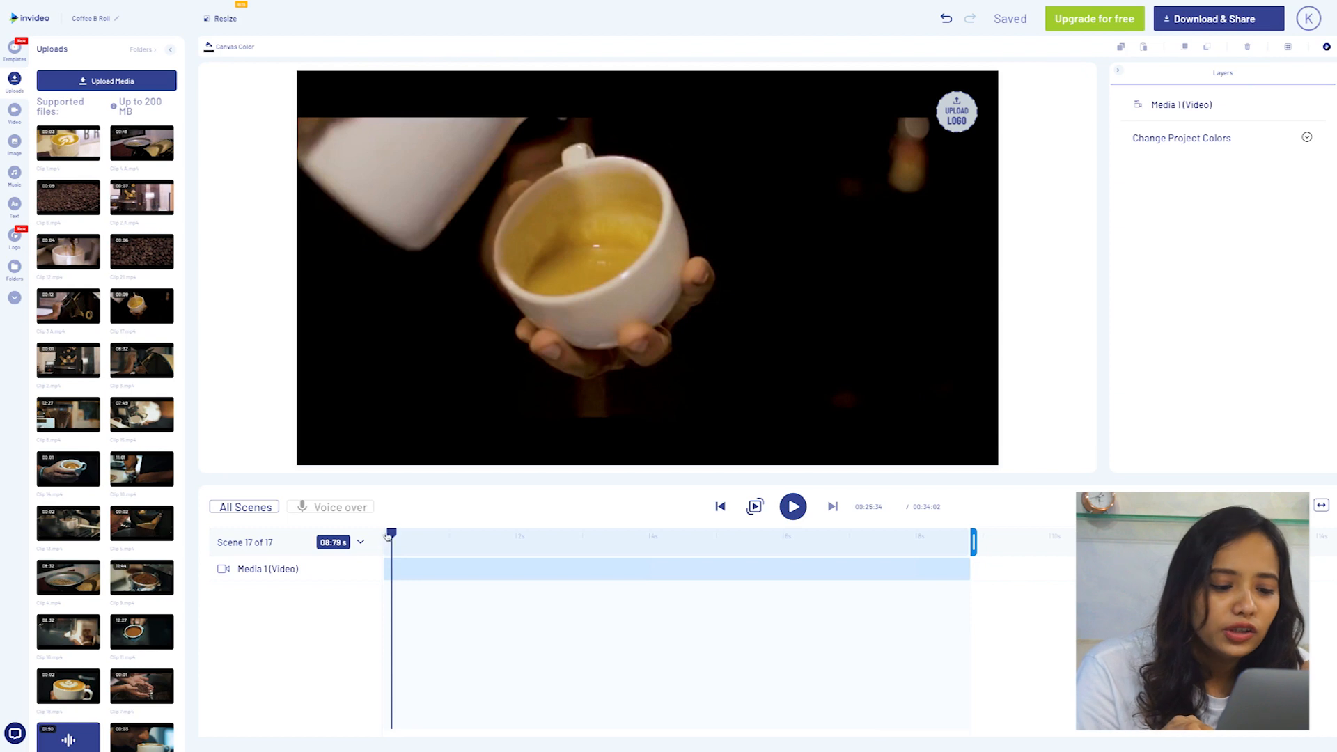
Trim scene 17's milk pouring clip to end at 00:01:78, and cut a second section starting there with an earlier end.
drag(387, 534, 513, 532)
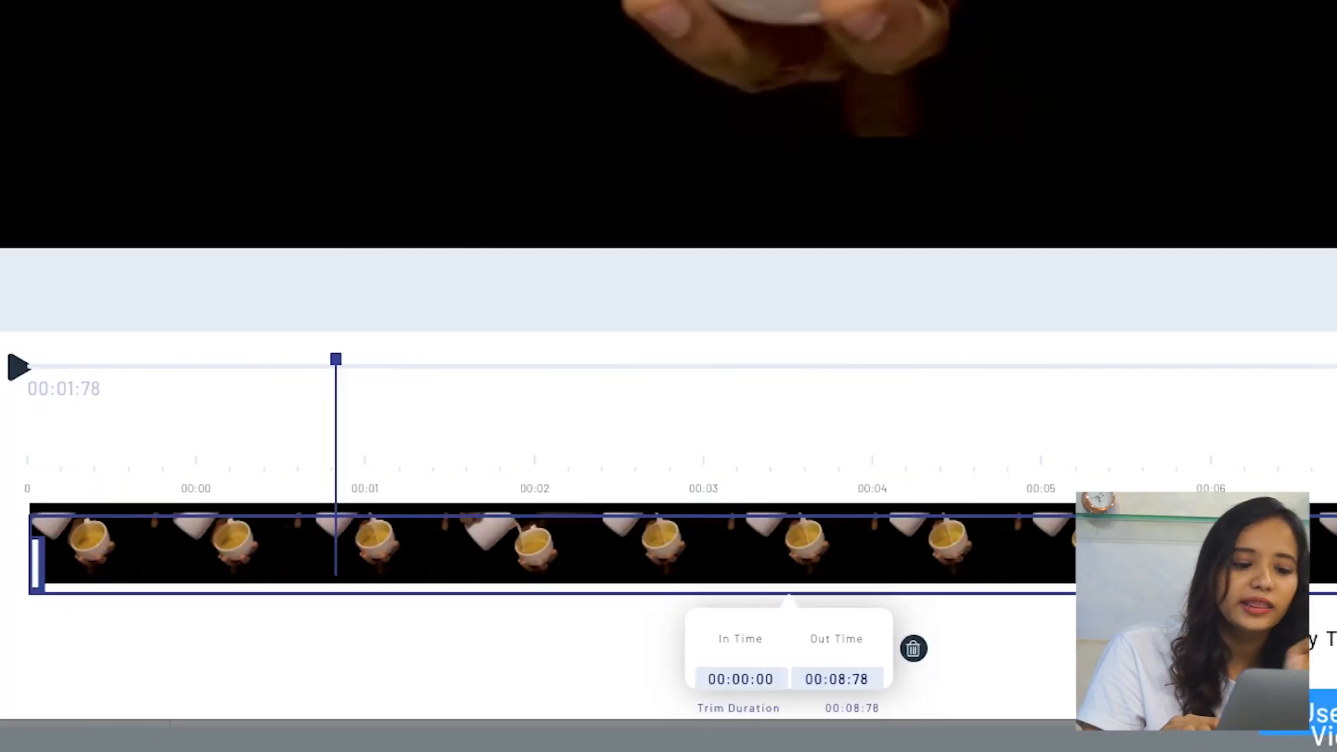
drag(820, 588, 337, 592)
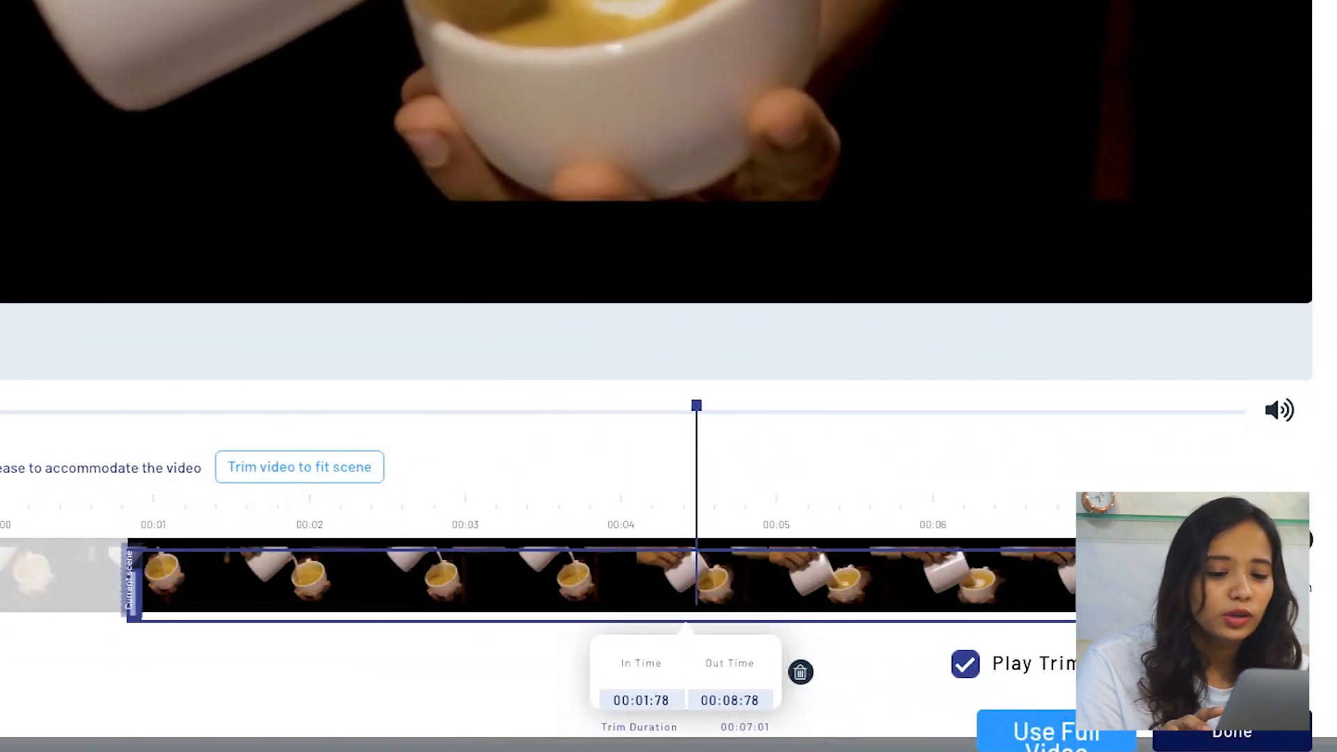
drag(1072, 592, 403, 587)
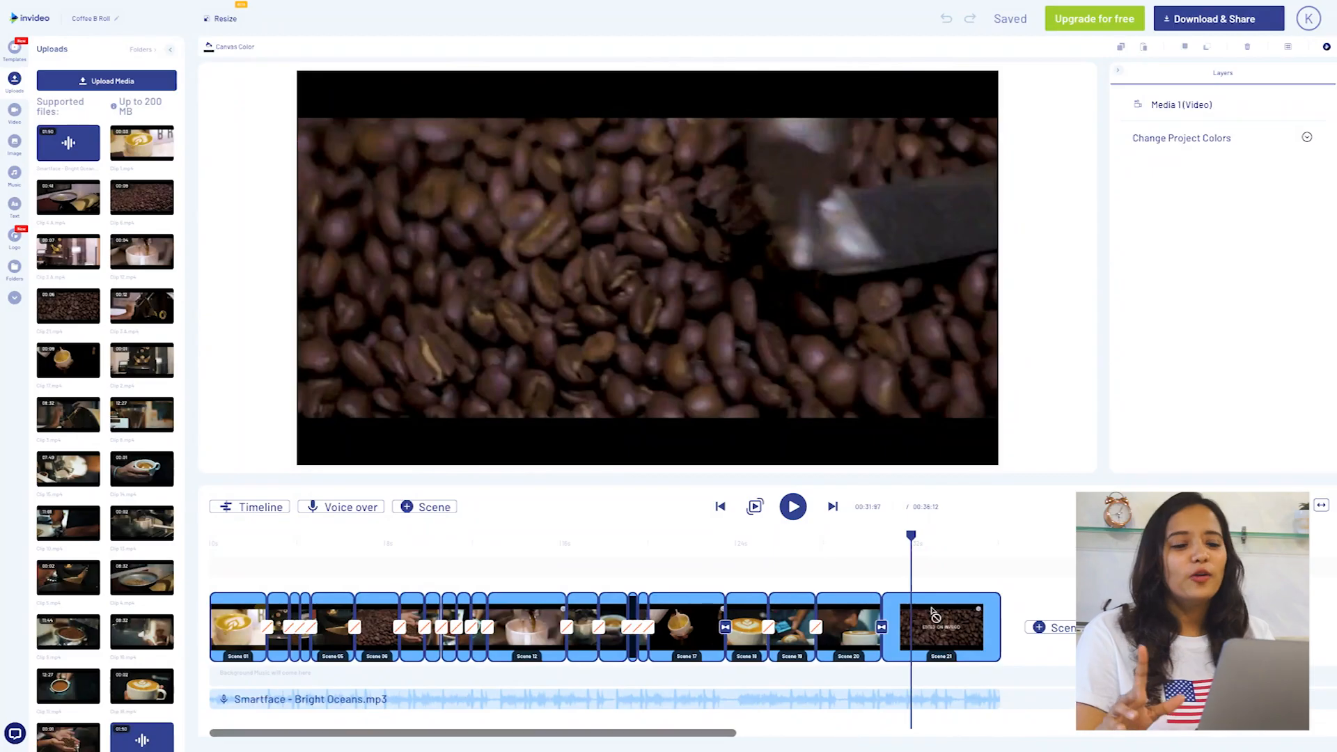
Add the uploaded Smartface - Bright Oceans audio file to the video as a voice-over track.
click(687, 263)
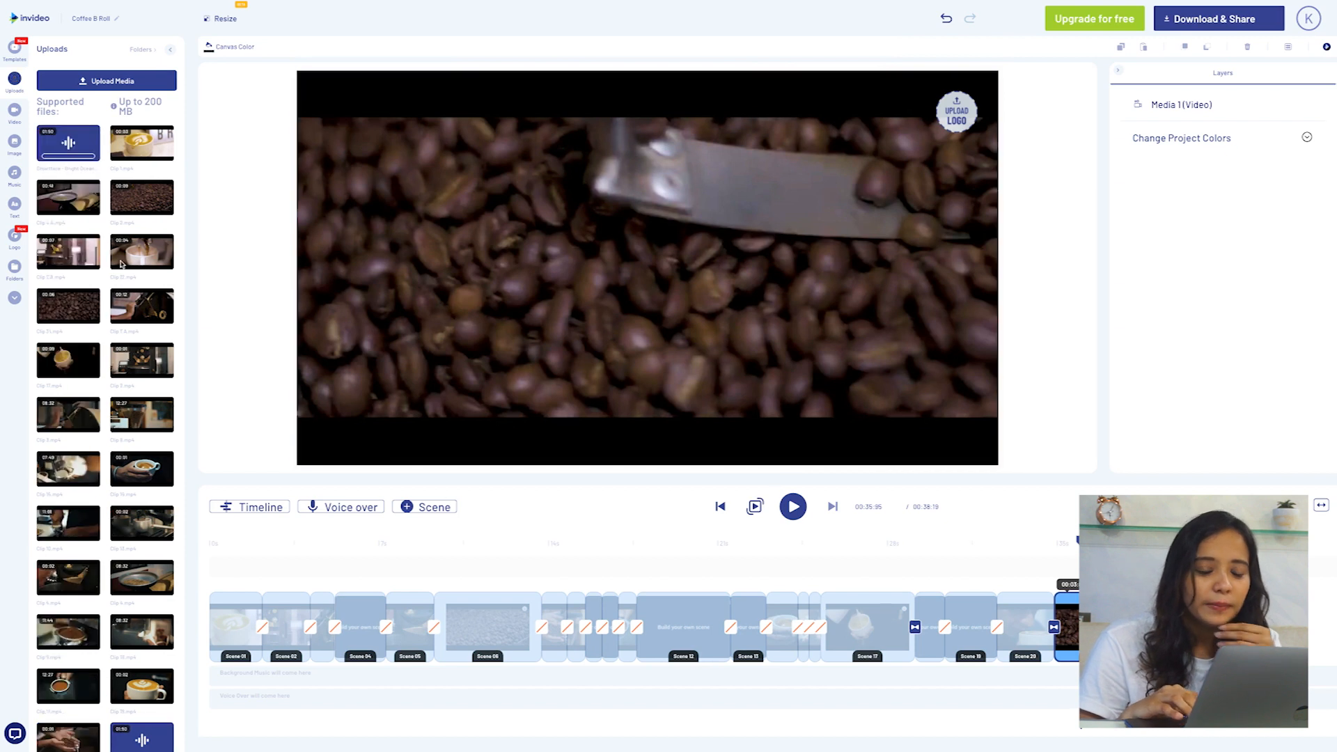
click(68, 143)
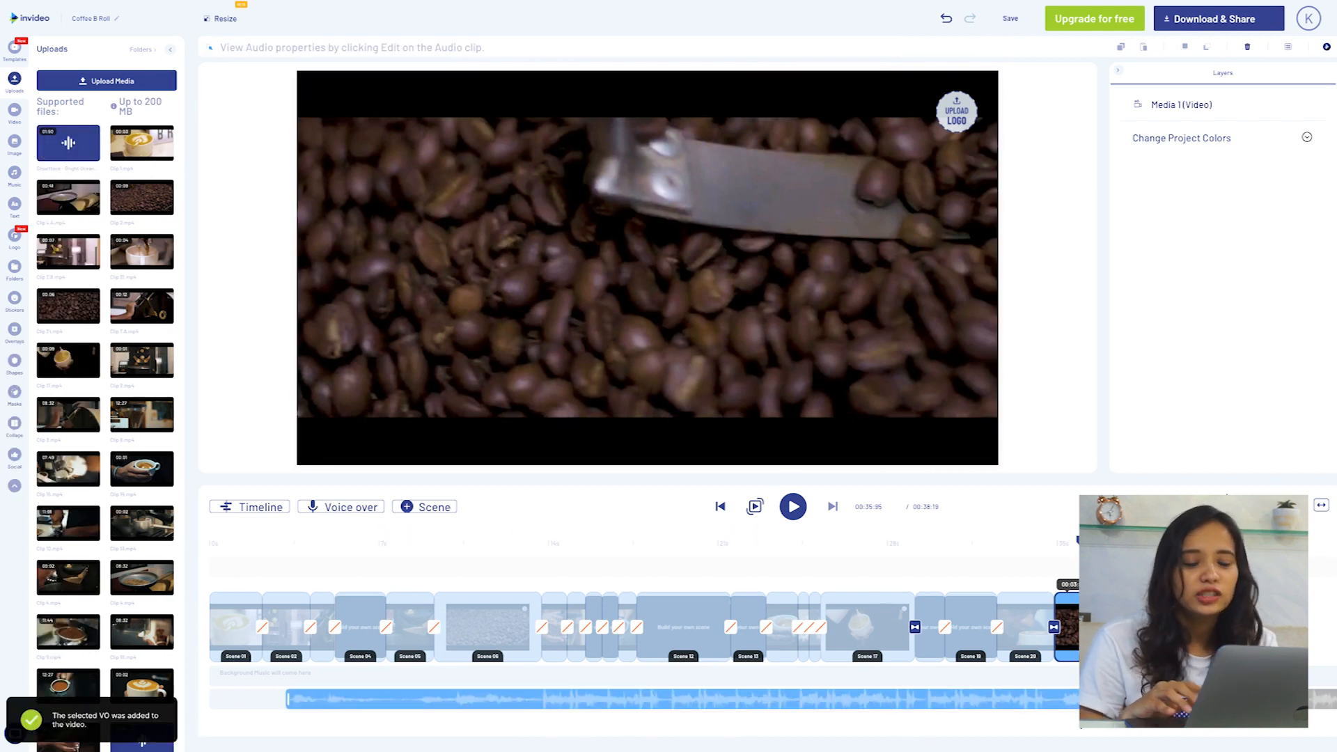
Trim the end of the Smartface - Bright Oceans audio track to line up with the end of the last scene.
click(1256, 507)
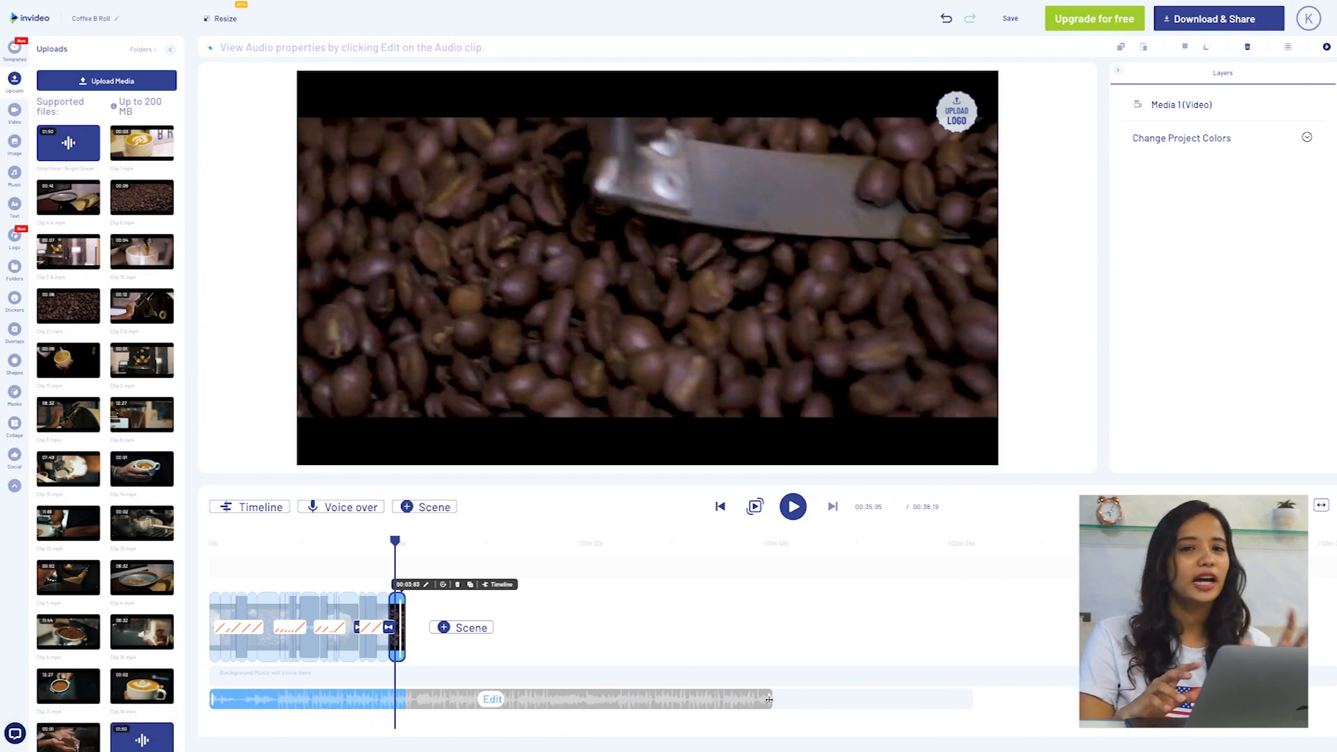
drag(769, 699, 457, 703)
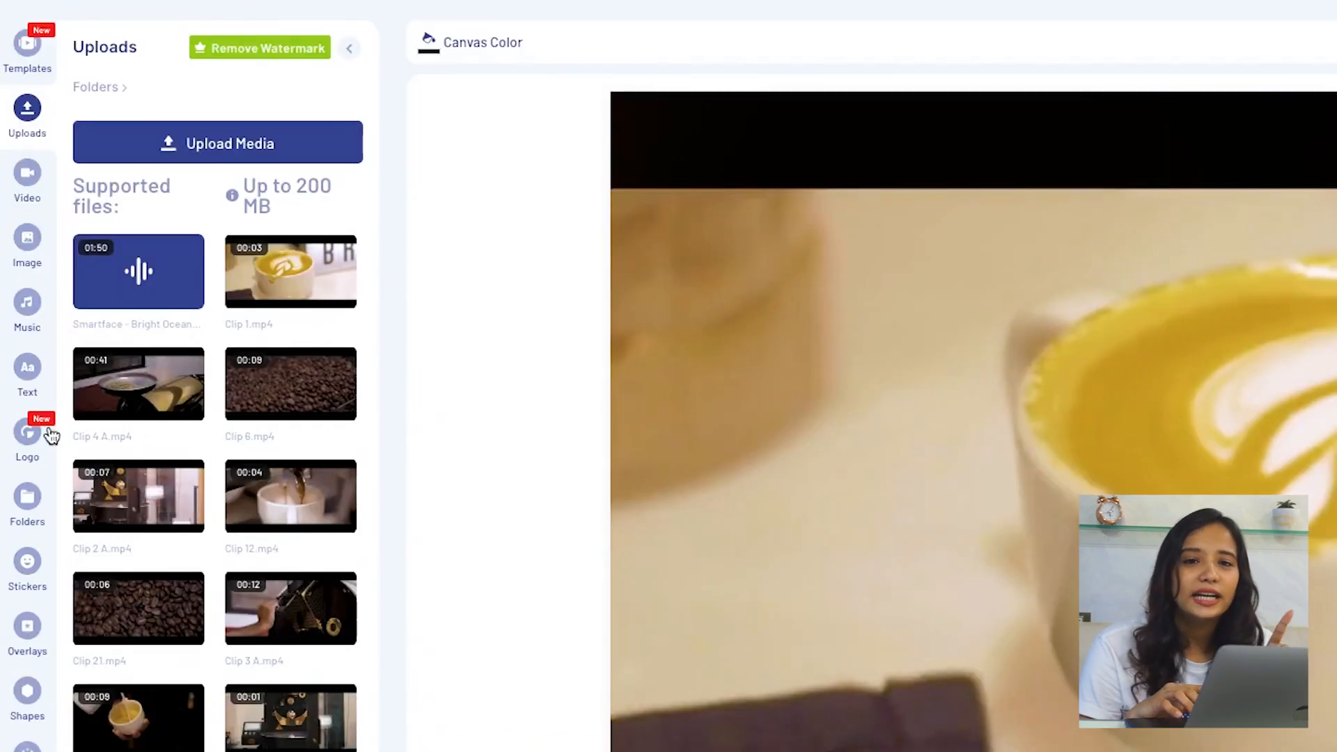
Browse the stock music library's Genre, Mood, Sfx and Misc categories, and look through the Hip Hop tracks.
click(29, 322)
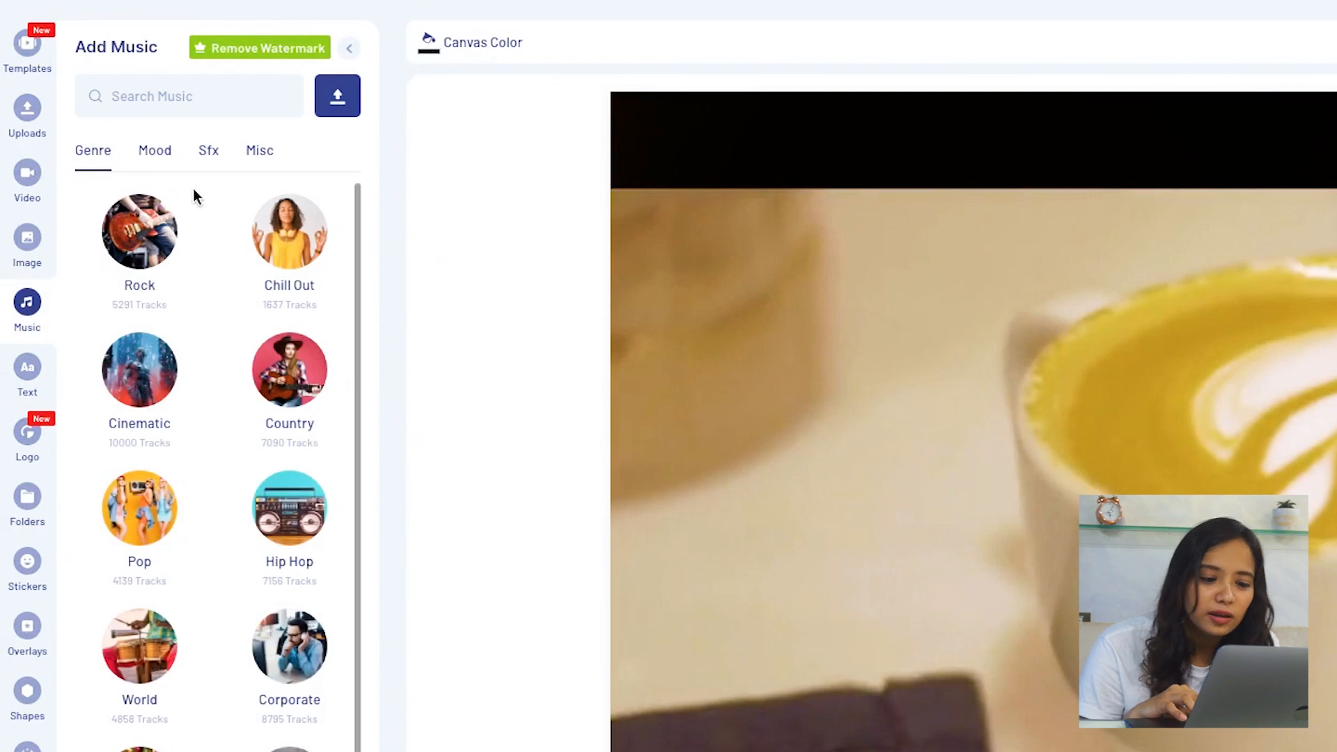
click(159, 162)
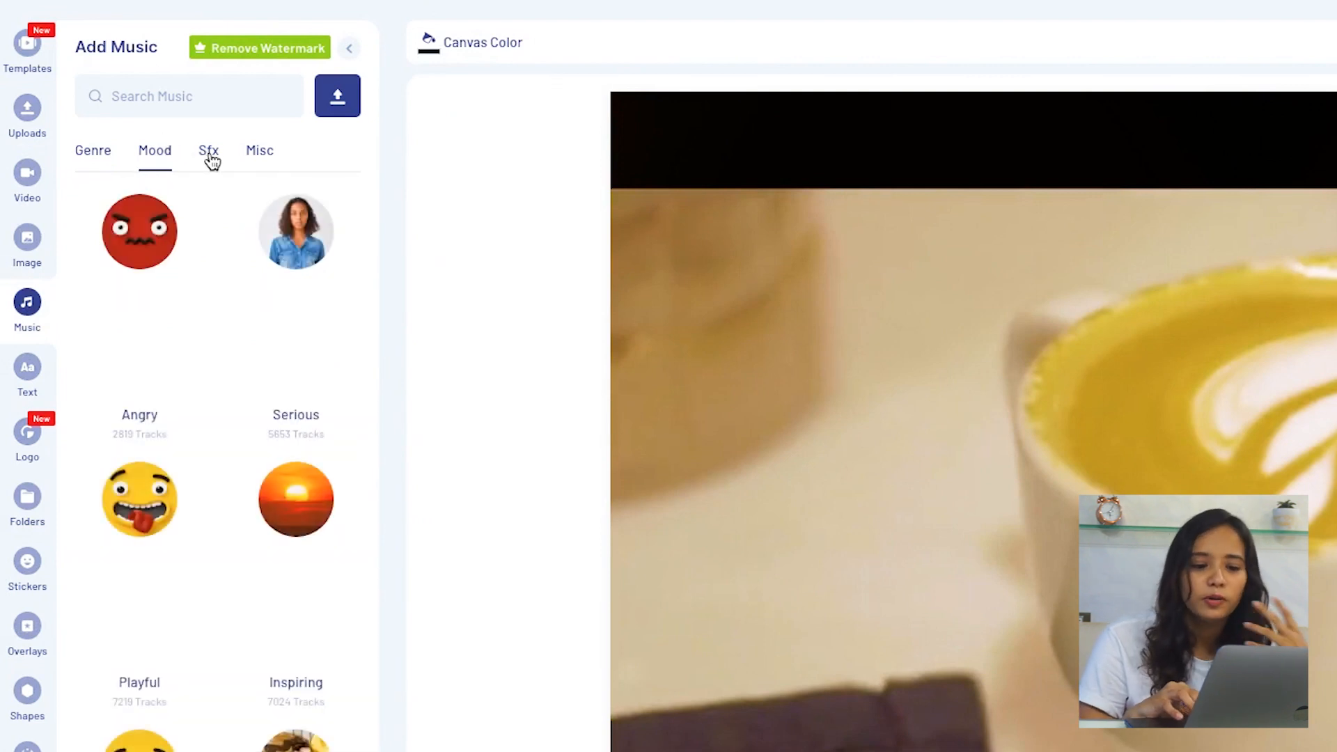
click(212, 162)
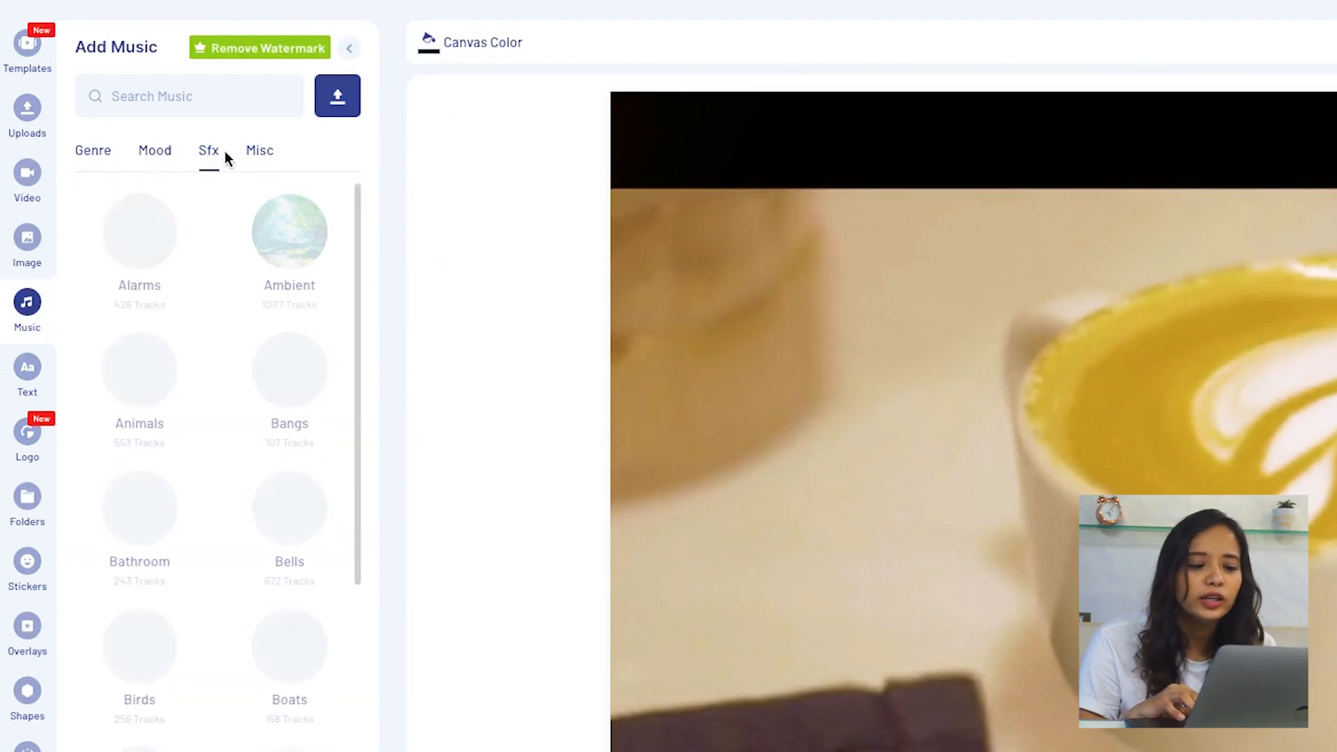
click(260, 160)
click(111, 160)
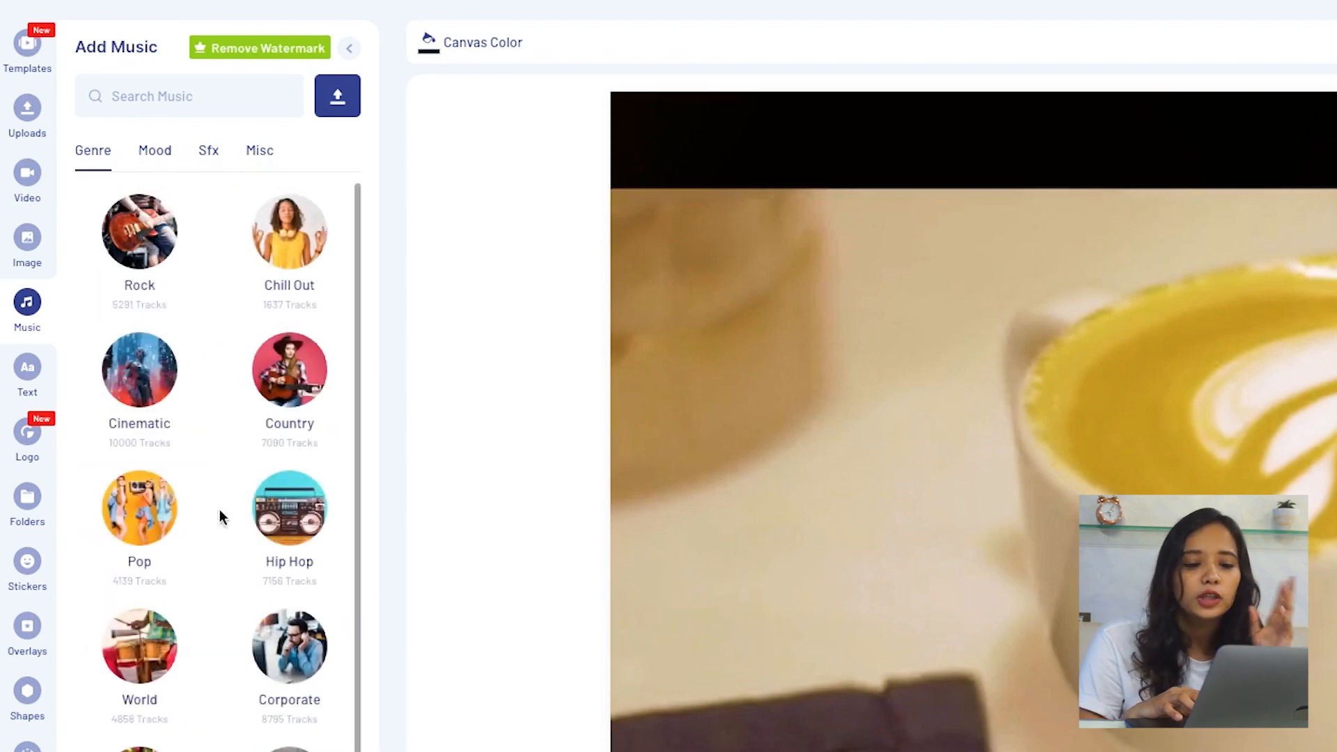
click(316, 513)
scroll(223, 459, down, 3)
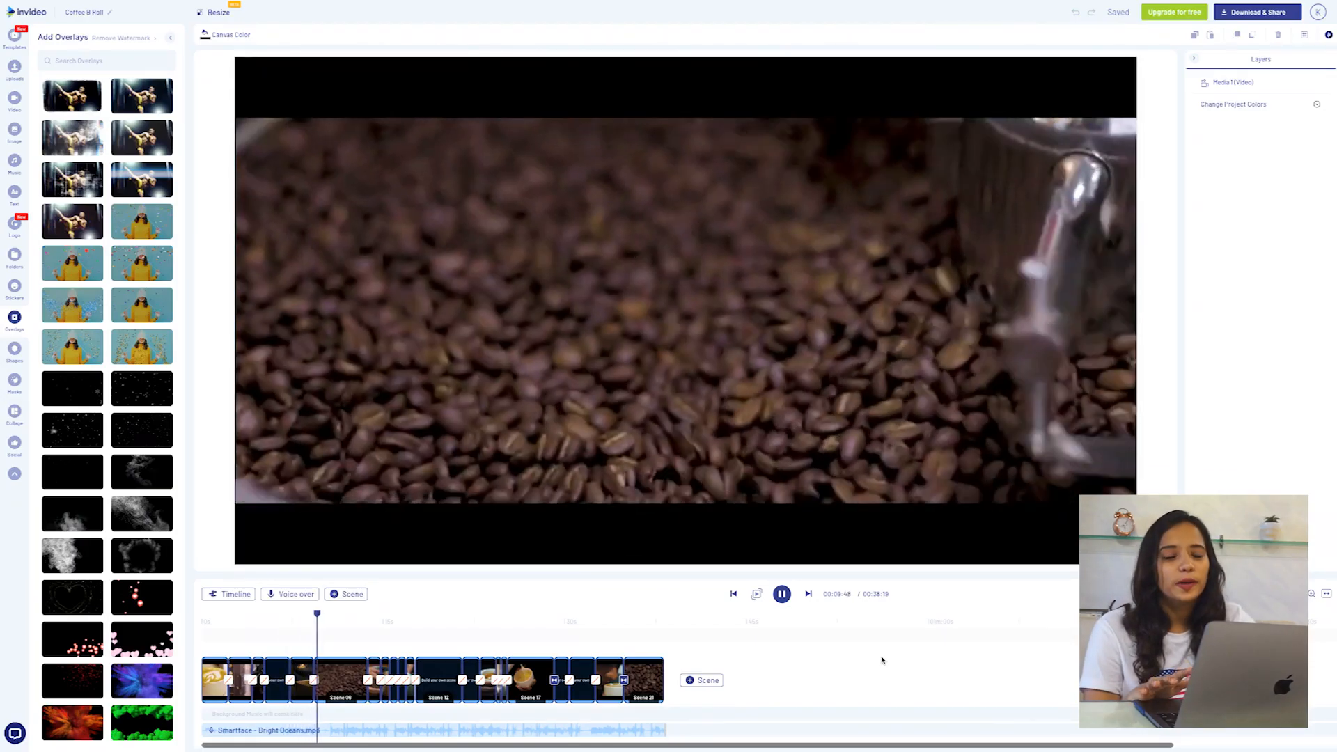
Export the finished video at the default 720p resolution.
click(1246, 12)
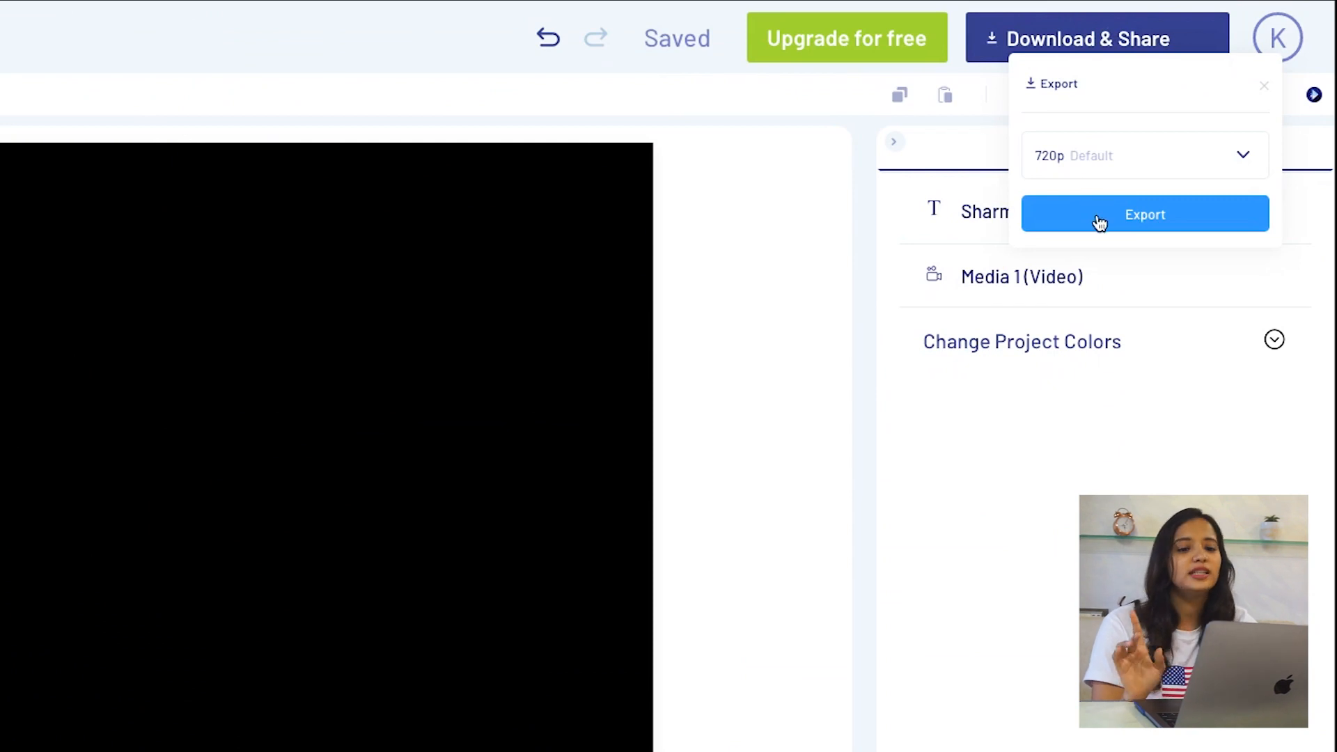
click(1098, 218)
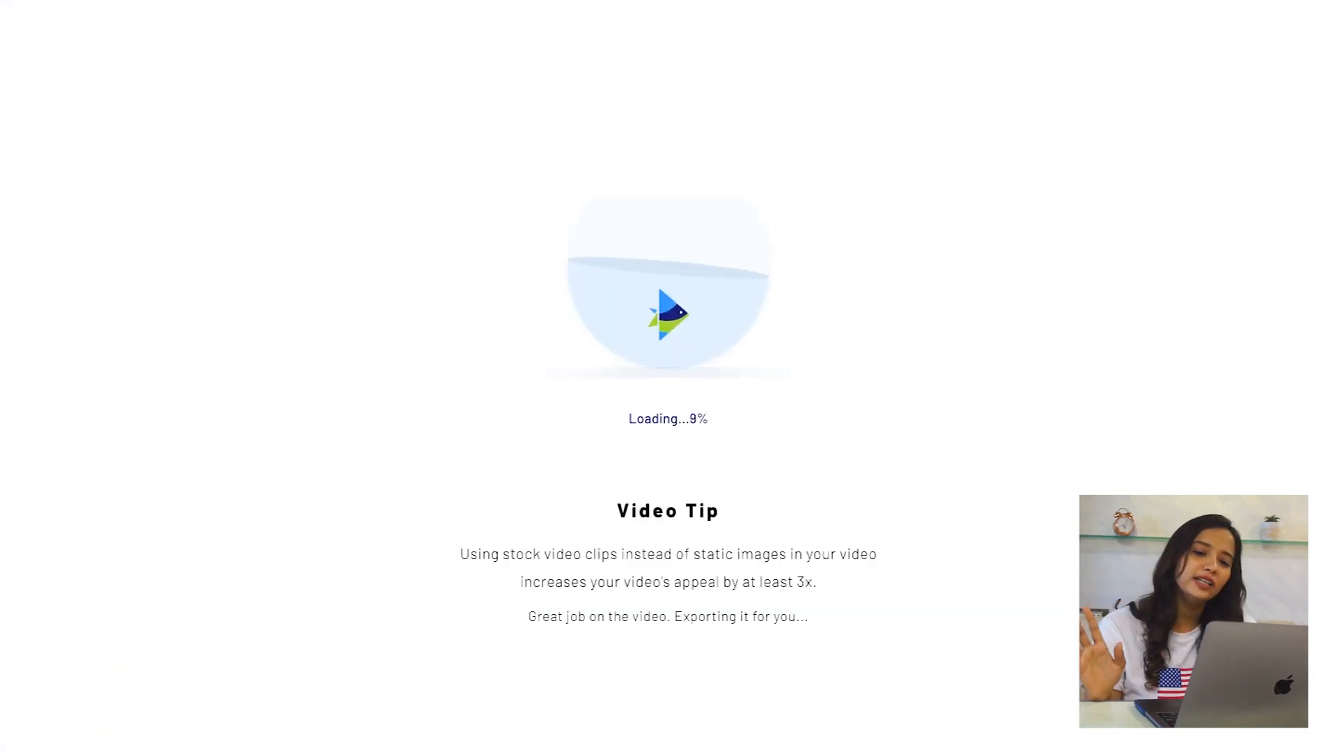